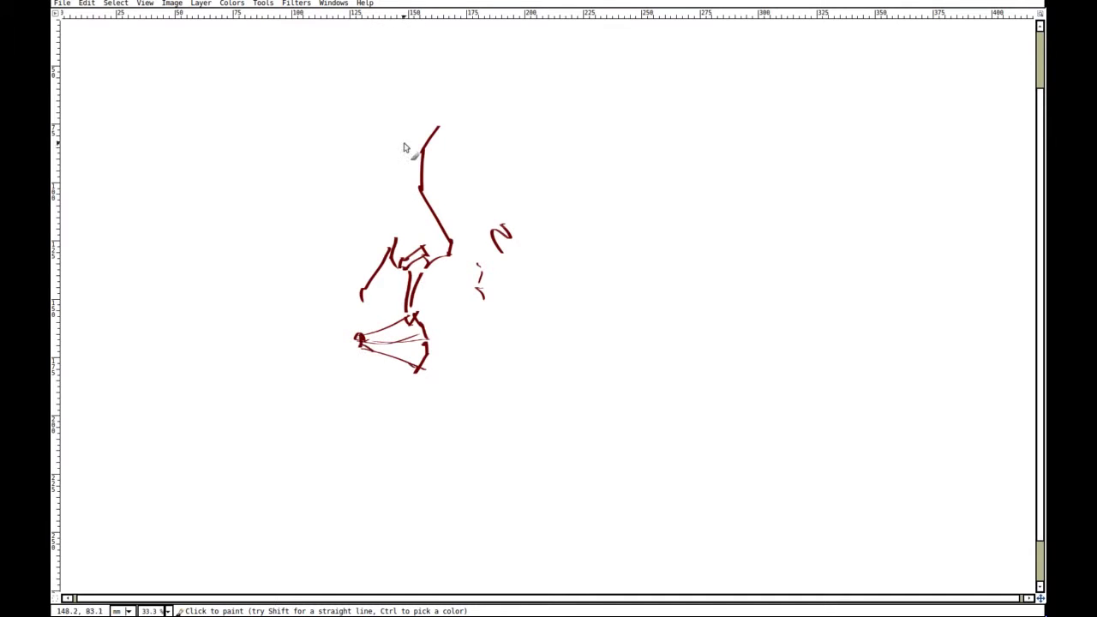
Sketch the forehead line, eyebrow, eye and temple hairline, and carry the face's front outline down to the chin in dark red.
left_click_drag(439, 130, 404, 71)
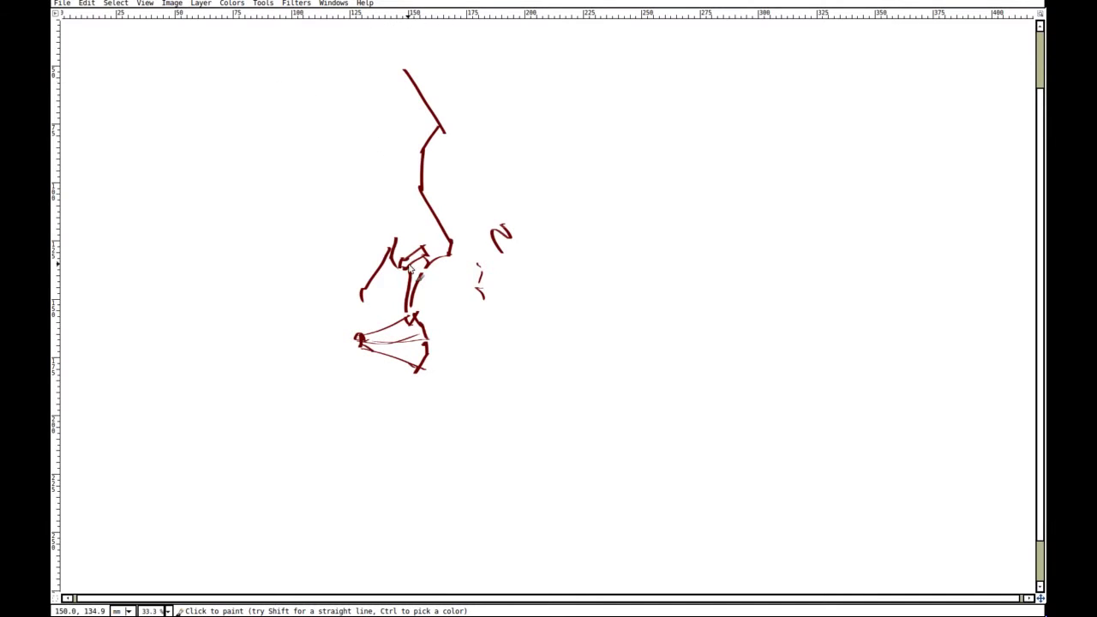
mouse_move(359, 138)
left_mouse_down()
mouse_move(366, 165)
mouse_move(307, 125)
left_mouse_up()
mouse_move(366, 164)
left_mouse_down()
mouse_move(295, 138)
mouse_move(273, 140)
mouse_move(288, 196)
mouse_move(341, 201)
mouse_move(323, 175)
mouse_move(281, 196)
left_mouse_up()
left_click_drag(246, 43, 207, 115)
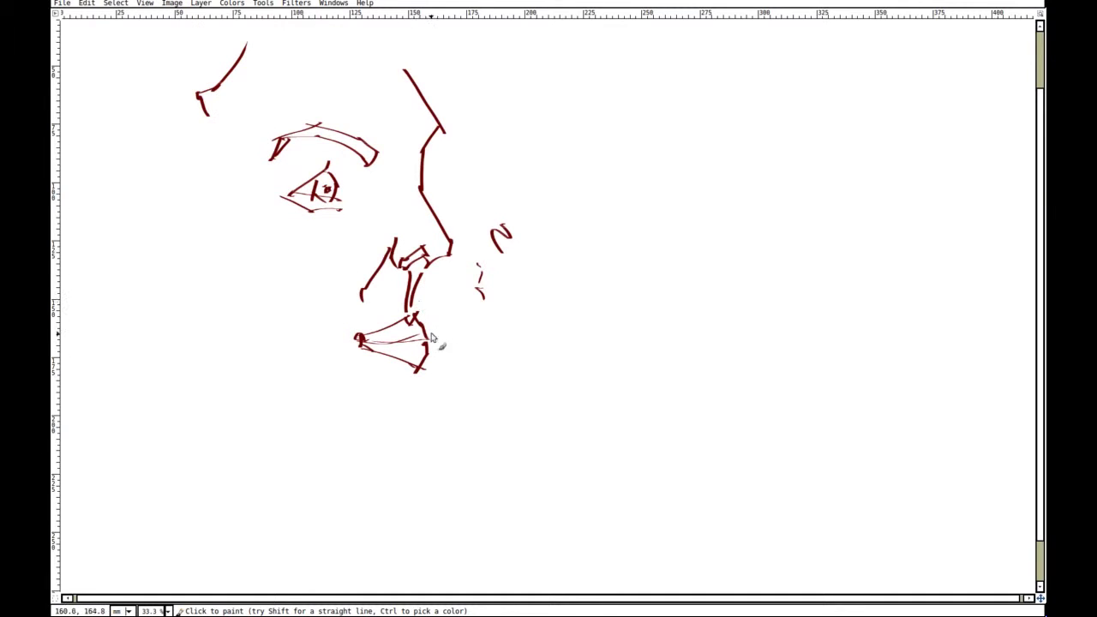
mouse_move(429, 258)
left_mouse_down()
mouse_move(446, 372)
mouse_move(421, 396)
mouse_move(410, 447)
mouse_move(377, 435)
left_mouse_up()
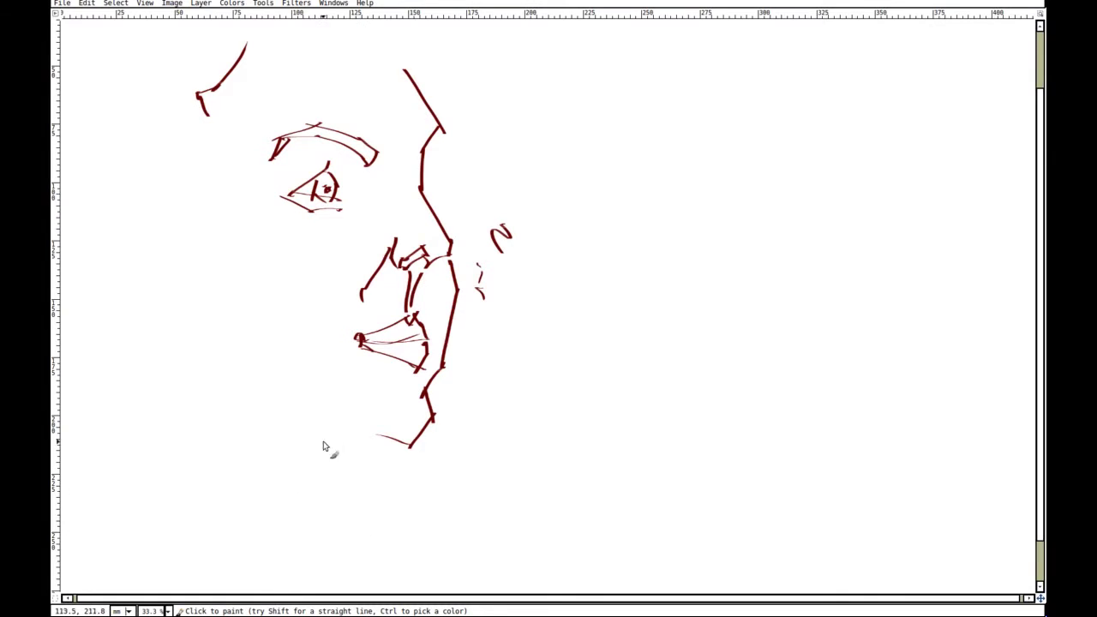
Sketch the jawline, the front of the neck, the garment's curved neckline and the angular pendant beneath it.
mouse_move(155, 286)
left_mouse_down()
mouse_move(154, 329)
mouse_move(300, 416)
mouse_move(332, 488)
mouse_move(324, 517)
left_mouse_up()
mouse_move(351, 435)
left_mouse_down()
mouse_move(305, 563)
mouse_move(183, 509)
mouse_move(108, 418)
mouse_move(304, 570)
left_mouse_up()
left_click_drag(332, 516, 311, 565)
scroll(343, 519, "down", 3)
left_click_drag(306, 461, 290, 509)
mouse_move(317, 457)
left_mouse_down()
mouse_move(366, 488)
mouse_move(366, 511)
mouse_move(349, 525)
left_mouse_up()
mouse_move(348, 523)
left_mouse_down()
mouse_move(270, 506)
mouse_move(284, 515)
mouse_move(343, 489)
mouse_move(312, 521)
left_mouse_up()
left_click_drag(312, 520, 313, 492)
Sketch the ear with its inner folds and earlobe, and add the hair outline above it.
left_click_drag(215, 155, 349, 292)
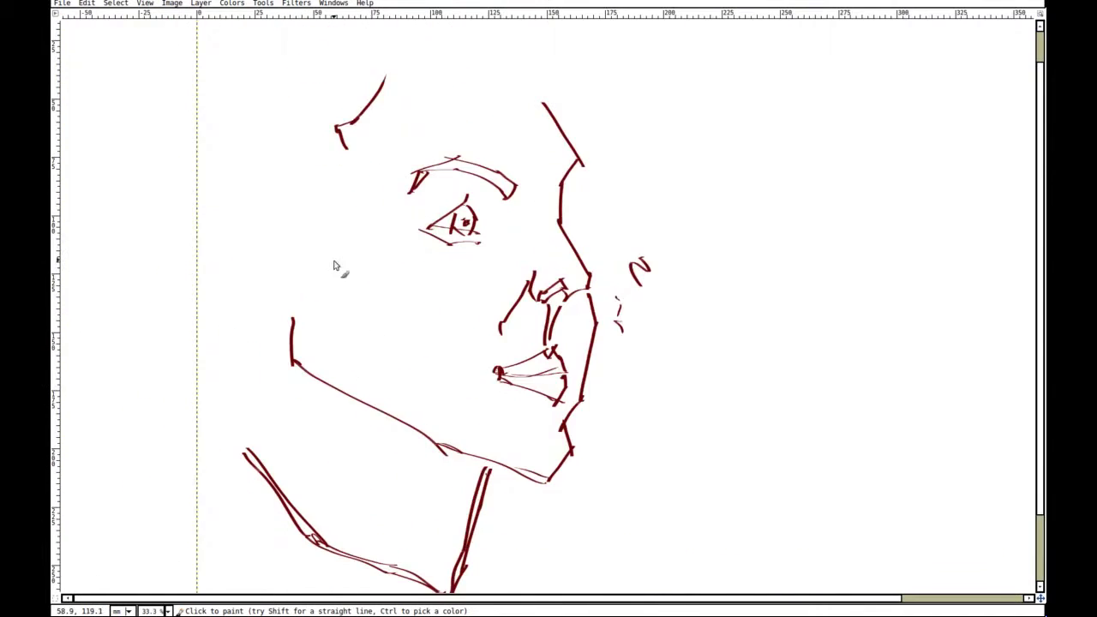
scroll(349, 293, "up", 3)
scroll(350, 293, "left", 2)
mouse_move(348, 416)
left_mouse_down()
mouse_move(331, 415)
mouse_move(309, 387)
left_mouse_up()
left_click_drag(295, 296, 294, 360)
mouse_move(306, 315)
left_mouse_down()
mouse_move(319, 350)
mouse_move(336, 377)
left_mouse_up()
left_click_drag(325, 371, 335, 400)
left_click_drag(321, 297, 332, 337)
left_click_drag(340, 331, 346, 360)
left_click_drag(331, 301, 364, 313)
left_click_drag(406, 262, 360, 353)
left_click_drag(342, 314, 353, 368)
left_click_drag(279, 206, 321, 139)
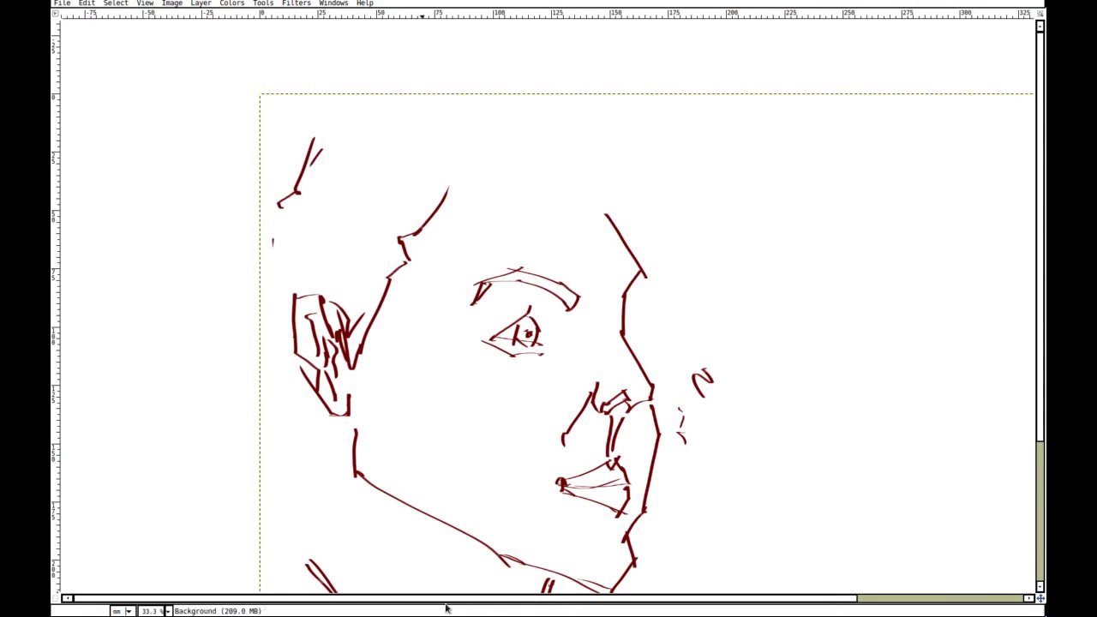
Sketch the back of the neck down to the shoulder and double the rear edge of the neckline.
left_click_drag(344, 488, 351, 252)
mouse_move(336, 188)
left_mouse_down()
mouse_move(334, 393)
mouse_move(270, 466)
mouse_move(326, 402)
left_mouse_up()
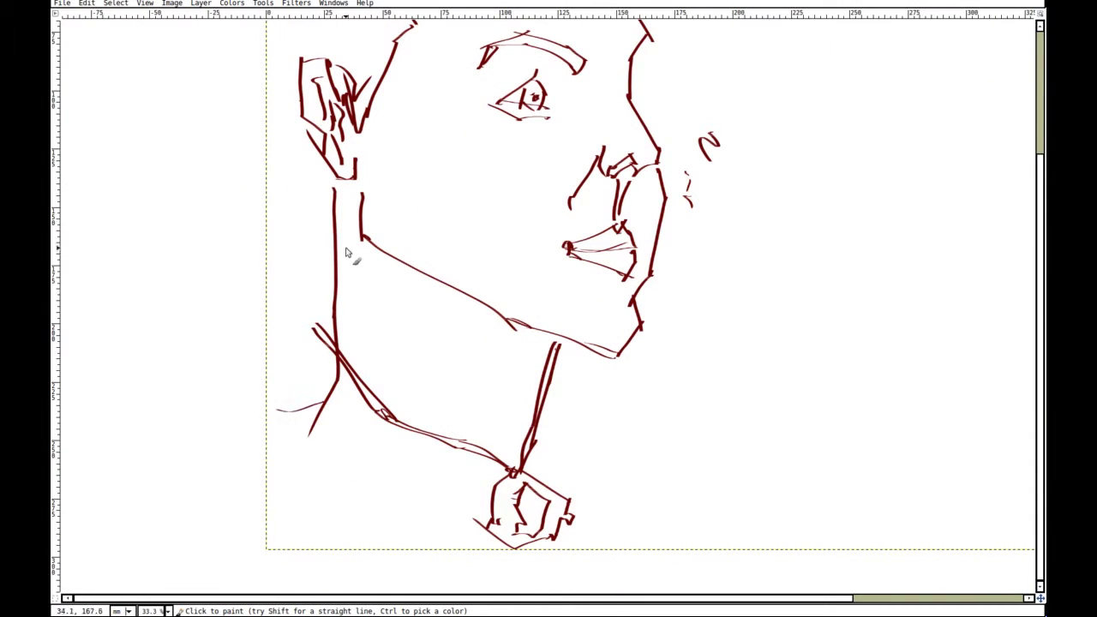
left_click_drag(317, 324, 346, 399)
left_click_drag(325, 315, 368, 407)
Sketch the long lock of hair hanging in front of the face, with pointed ends beside the chin.
left_click_drag(588, 343, 562, 511)
mouse_move(655, 336)
left_mouse_down()
mouse_move(426, 279)
mouse_move(421, 387)
left_mouse_up()
left_click_drag(411, 169, 451, 250)
mouse_move(417, 193)
left_mouse_down()
mouse_move(461, 320)
mouse_move(444, 403)
mouse_move(476, 513)
mouse_move(516, 516)
left_mouse_up()
mouse_move(439, 486)
left_mouse_down()
mouse_move(458, 512)
mouse_move(463, 557)
left_mouse_up()
left_click_drag(425, 514, 454, 552)
mouse_move(409, 518)
left_mouse_down()
mouse_move(420, 545)
mouse_move(368, 582)
left_mouse_up()
left_click_drag(403, 198, 408, 213)
left_click_drag(423, 247, 425, 315)
left_click_drag(425, 250, 436, 292)
left_click_drag(540, 434, 490, 256)
left_click_drag(387, 330, 437, 346)
Draw the long diagonal line beyond the chin and sketch the garment's lapel edges below the jaw.
left_click_drag(464, 368, 607, 525)
left_click_drag(442, 417, 547, 268)
left_click_drag(359, 248, 425, 350)
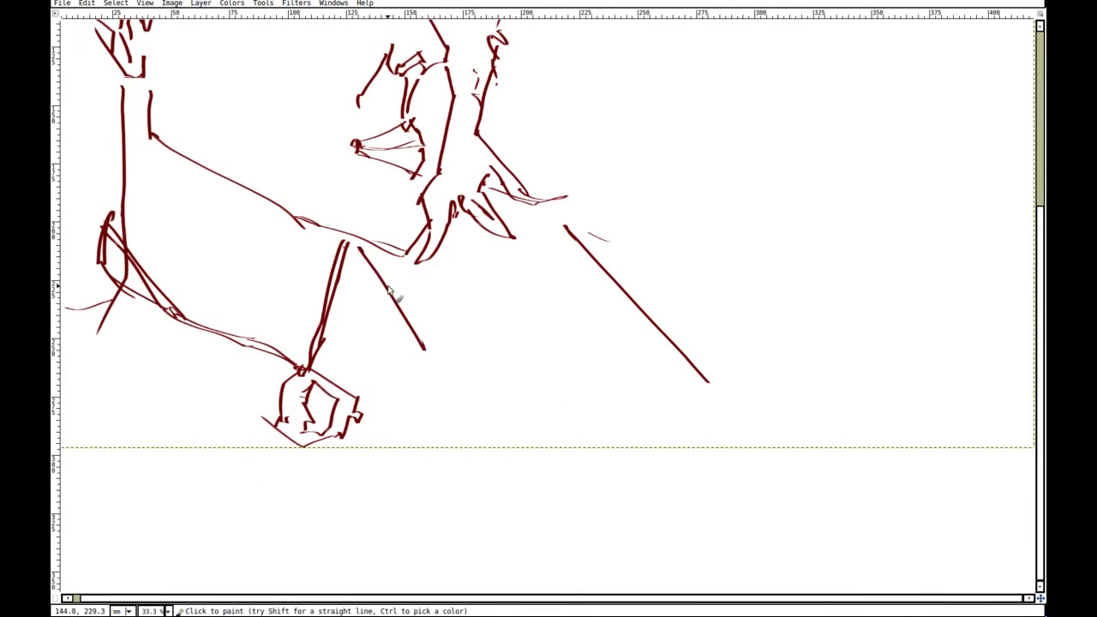
mouse_move(397, 268)
left_mouse_down()
mouse_move(424, 349)
mouse_move(413, 402)
left_mouse_up()
left_click_drag(371, 404, 411, 399)
left_click_drag(446, 350, 490, 420)
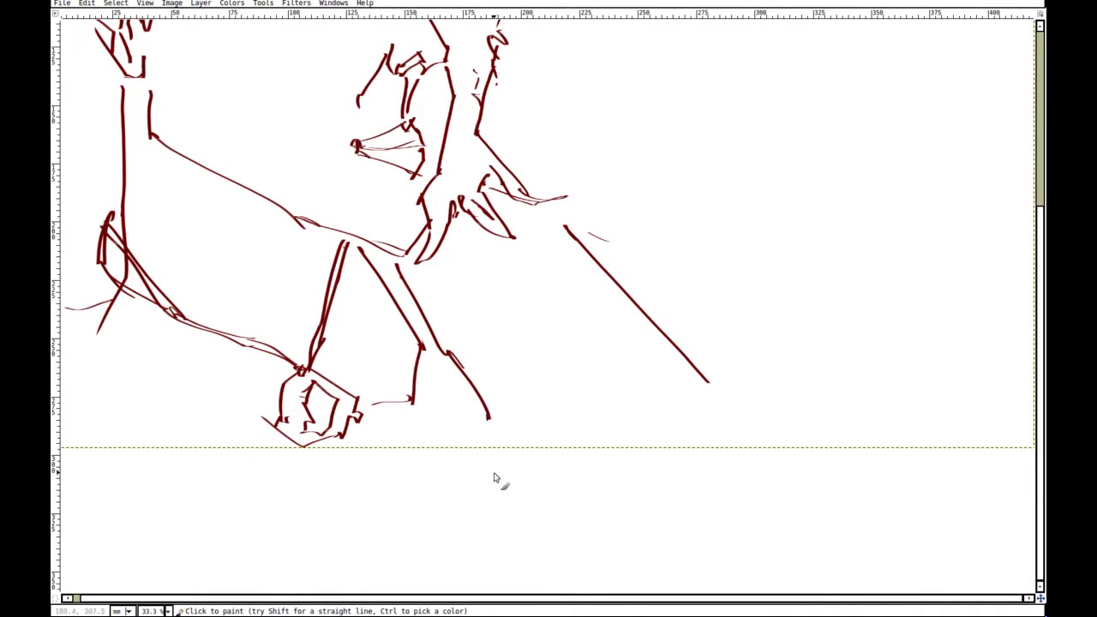
left_click_drag(410, 406, 389, 445)
Sketch the rear shoulder and sleeve lines, and add short strokes under the lower lip and along the brow profile.
left_click_drag(105, 300, 109, 341)
left_click_drag(113, 339, 227, 445)
left_click_drag(257, 389, 406, 335)
mouse_move(254, 252)
left_mouse_down()
mouse_move(227, 261)
mouse_move(233, 331)
left_mouse_up()
left_click_drag(233, 339, 243, 390)
mouse_move(581, 285)
left_mouse_down()
mouse_move(533, 410)
mouse_move(563, 584)
mouse_move(550, 369)
left_mouse_up()
left_click_drag(494, 530, 521, 532)
left_click_drag(537, 283, 532, 352)
Draw the far waterline to the canvas edge and sketch the distant shore with jagged peaks above it.
mouse_move(699, 306)
left_mouse_down()
mouse_move(604, 245)
mouse_move(575, 262)
left_mouse_up()
left_click_drag(457, 241, 983, 230)
left_click_drag(775, 195, 848, 232)
left_click_drag(851, 185, 860, 220)
left_click_drag(842, 231, 905, 224)
left_click_drag(897, 224, 984, 229)
mouse_move(783, 209)
left_mouse_down()
mouse_move(751, 196)
mouse_move(769, 211)
left_mouse_up()
left_click_drag(751, 220, 759, 219)
mouse_move(705, 204)
left_mouse_down()
mouse_move(738, 215)
mouse_move(625, 201)
mouse_move(558, 159)
mouse_move(550, 192)
mouse_move(448, 208)
left_mouse_up()
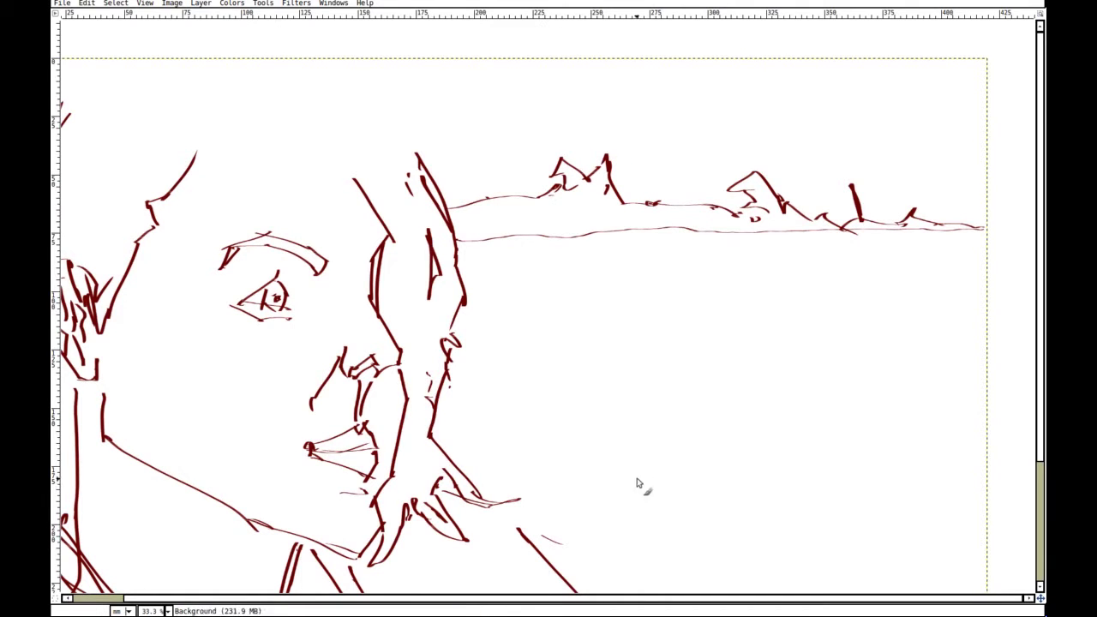
Sketch the ledge beside the hair ends, with its support below and a narrow upright post behind it.
left_click_drag(514, 517, 537, 436)
mouse_move(491, 397)
left_mouse_down()
mouse_move(603, 390)
mouse_move(630, 442)
left_mouse_up()
mouse_move(629, 442)
left_mouse_down()
mouse_move(538, 431)
mouse_move(631, 453)
mouse_move(565, 454)
left_mouse_up()
mouse_move(630, 494)
left_mouse_down()
mouse_move(631, 367)
mouse_move(621, 395)
left_mouse_up()
mouse_move(612, 278)
left_mouse_down()
mouse_move(711, 277)
mouse_move(687, 275)
left_mouse_up()
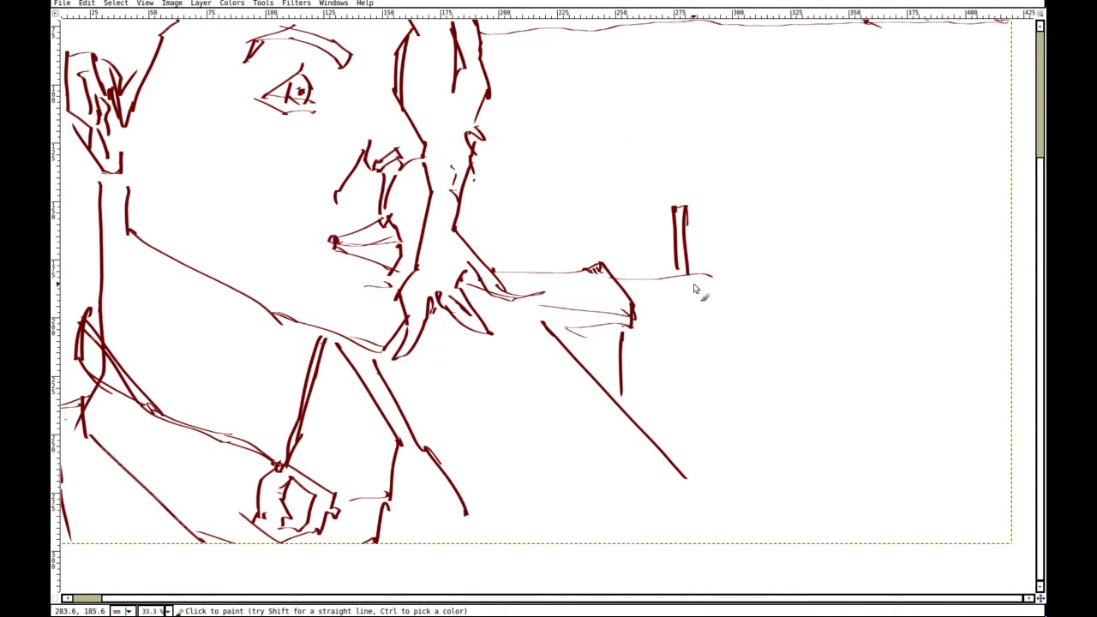
Draw wavy ripple strokes on the water between the hair lock and the upright post.
scroll(658, 138, "up", 3)
scroll(735, 235, "right", 3)
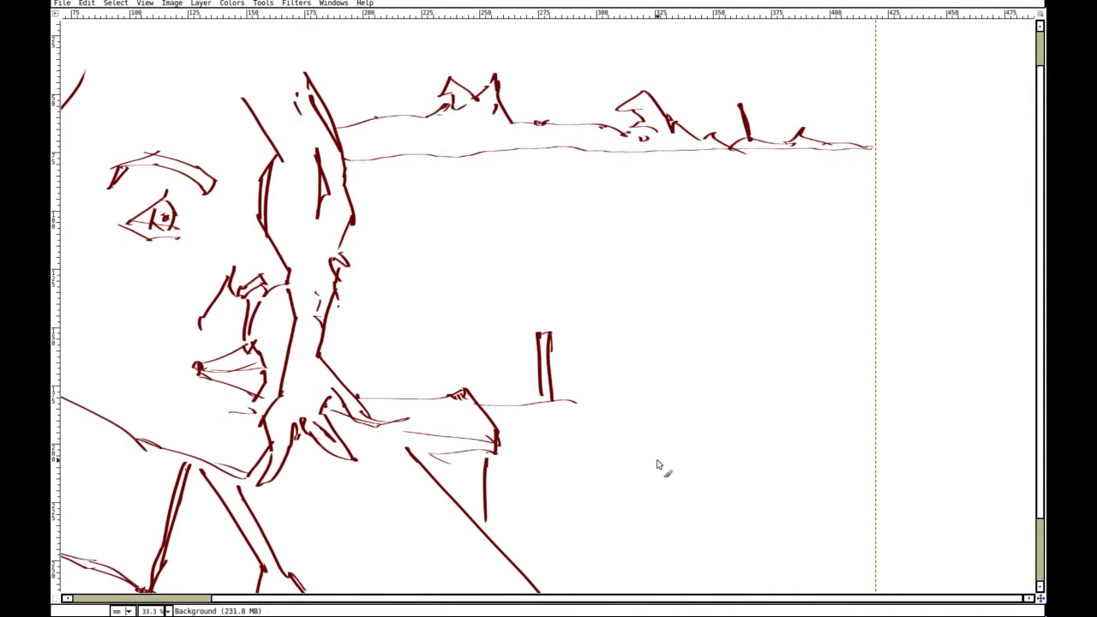
mouse_move(442, 162)
left_mouse_down()
mouse_move(454, 170)
mouse_move(443, 177)
left_mouse_up()
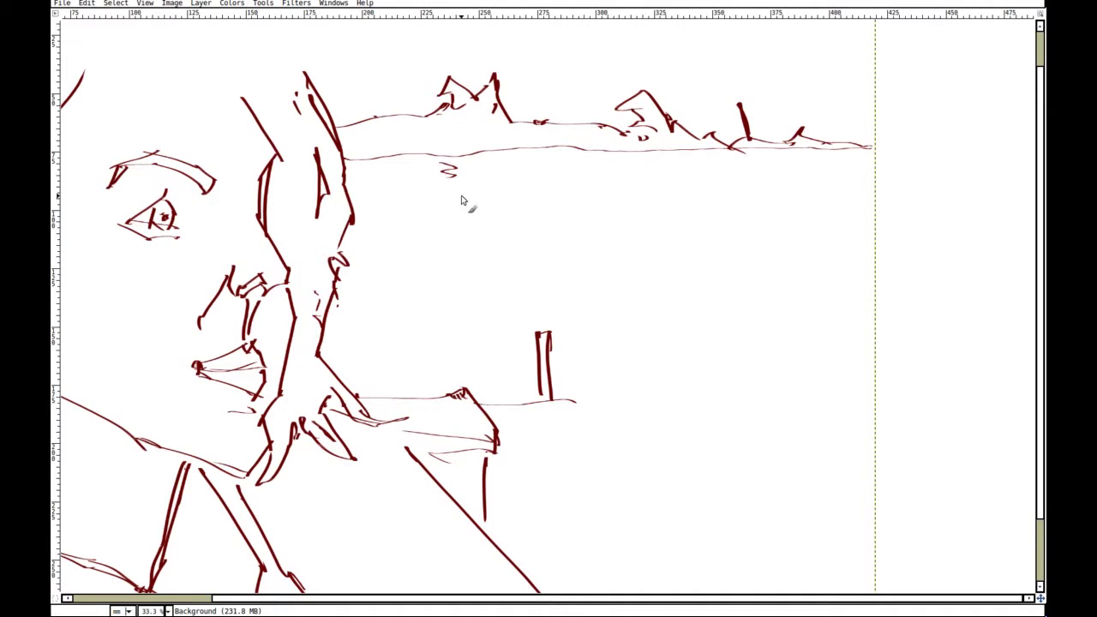
mouse_move(384, 176)
left_mouse_down()
mouse_move(399, 180)
mouse_move(384, 338)
mouse_move(368, 310)
mouse_move(506, 340)
mouse_move(540, 155)
mouse_move(677, 171)
mouse_move(600, 199)
mouse_move(653, 238)
left_mouse_up()
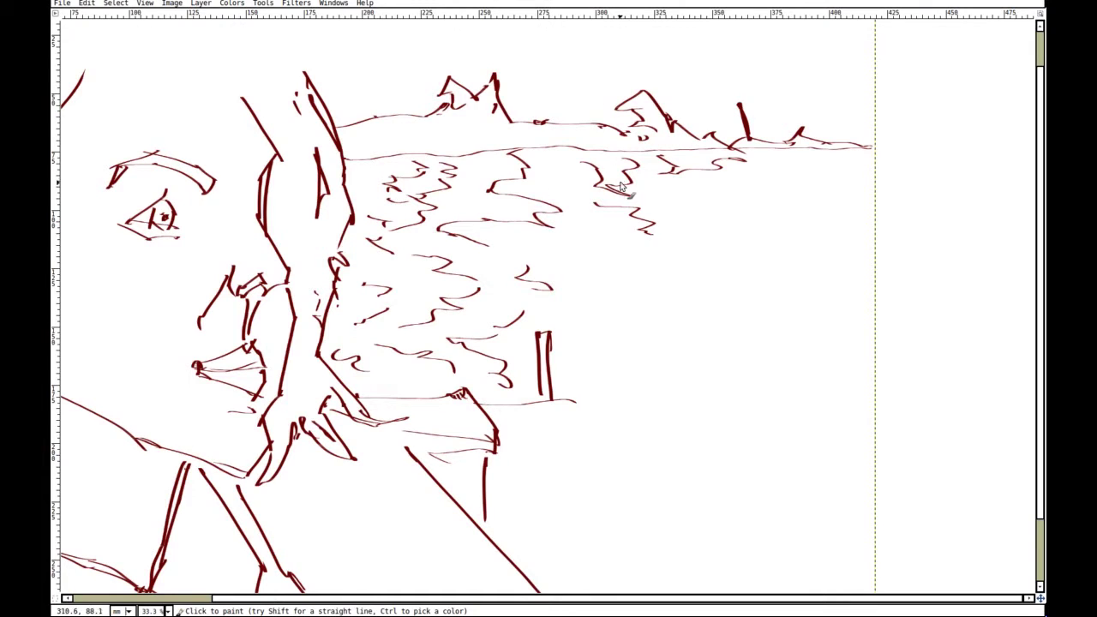
Refine the eye with lid and inner-corner strokes, and add contour lines beneath the lower lip.
left_click_drag(368, 293, 489, 304)
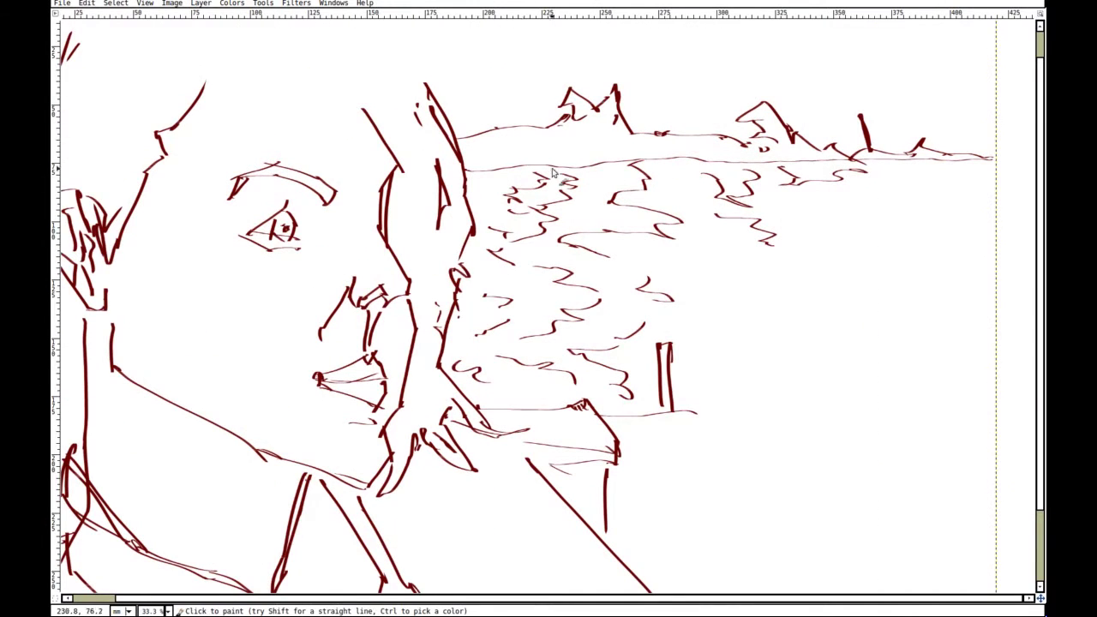
left_click_drag(301, 222, 247, 226)
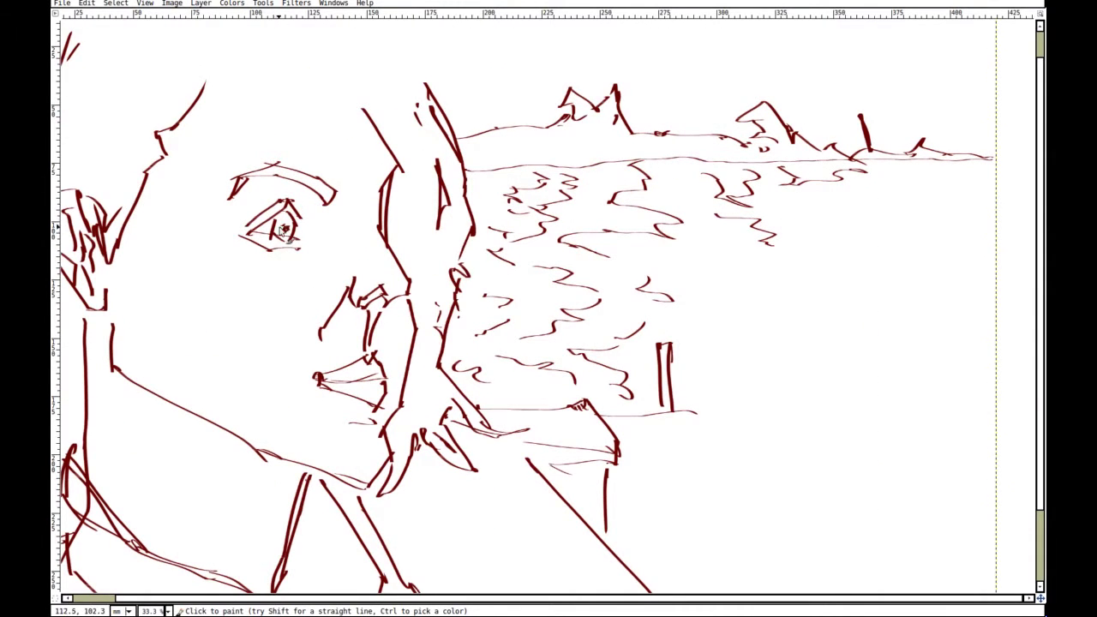
mouse_move(300, 194)
left_mouse_down()
mouse_move(288, 216)
mouse_move(264, 217)
mouse_move(319, 266)
left_mouse_up()
left_click_drag(314, 252, 295, 273)
left_click_drag(359, 408, 309, 409)
mouse_move(327, 398)
left_mouse_down()
mouse_move(324, 428)
mouse_move(434, 318)
left_mouse_up()
mouse_move(455, 465)
left_mouse_down()
mouse_move(362, 312)
mouse_move(333, 512)
left_mouse_up()
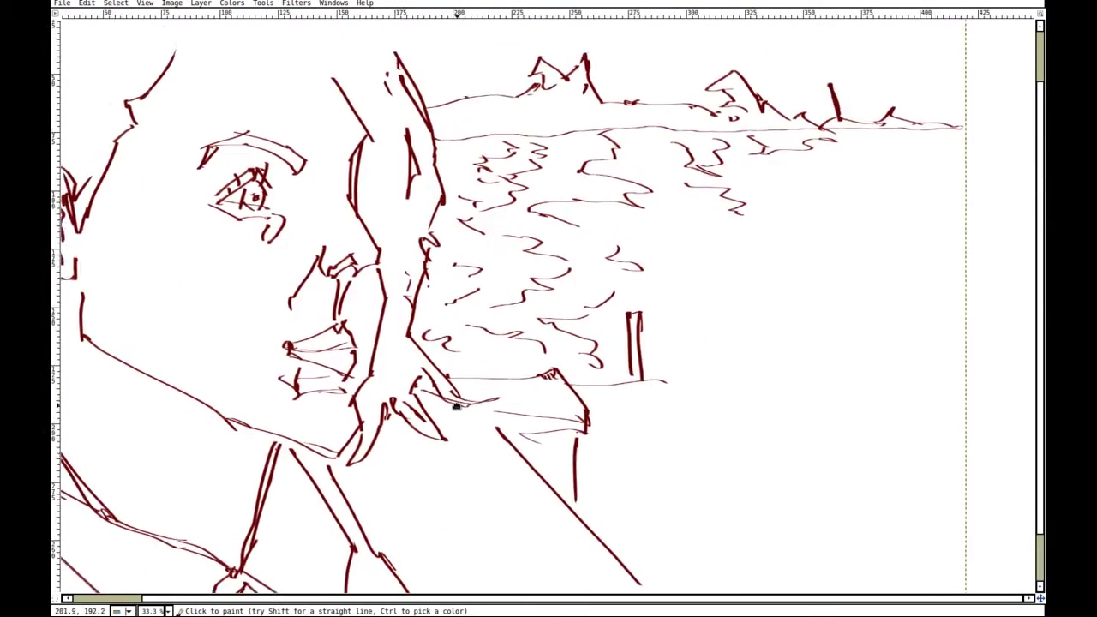
Extend the lapel with extra fold lines and fill the hair above the ear with loose strokes.
left_click_drag(468, 390, 453, 223)
left_click_drag(406, 449, 401, 480)
mouse_move(391, 341)
left_mouse_down()
mouse_move(364, 384)
mouse_move(472, 475)
left_mouse_up()
left_click_drag(329, 204, 395, 297)
left_click_drag(463, 407, 582, 407)
mouse_move(374, 344)
left_mouse_down()
mouse_move(471, 553)
mouse_move(467, 413)
left_mouse_up()
left_click_drag(370, 203, 343, 343)
mouse_move(392, 174)
left_mouse_down()
mouse_move(255, 226)
mouse_move(310, 165)
left_mouse_up()
left_click_drag(307, 247, 352, 231)
Add inner strands along the hair lock in front of the face and short strokes for the far eyebrow.
left_click_drag(594, 213, 625, 265)
mouse_move(623, 259)
left_mouse_down()
mouse_move(628, 310)
mouse_move(614, 352)
left_mouse_up()
left_click_drag(637, 327, 636, 433)
left_click_drag(649, 341, 638, 403)
mouse_move(644, 471)
left_mouse_down()
mouse_move(647, 509)
mouse_move(619, 516)
left_mouse_up()
left_click_drag(612, 506, 612, 527)
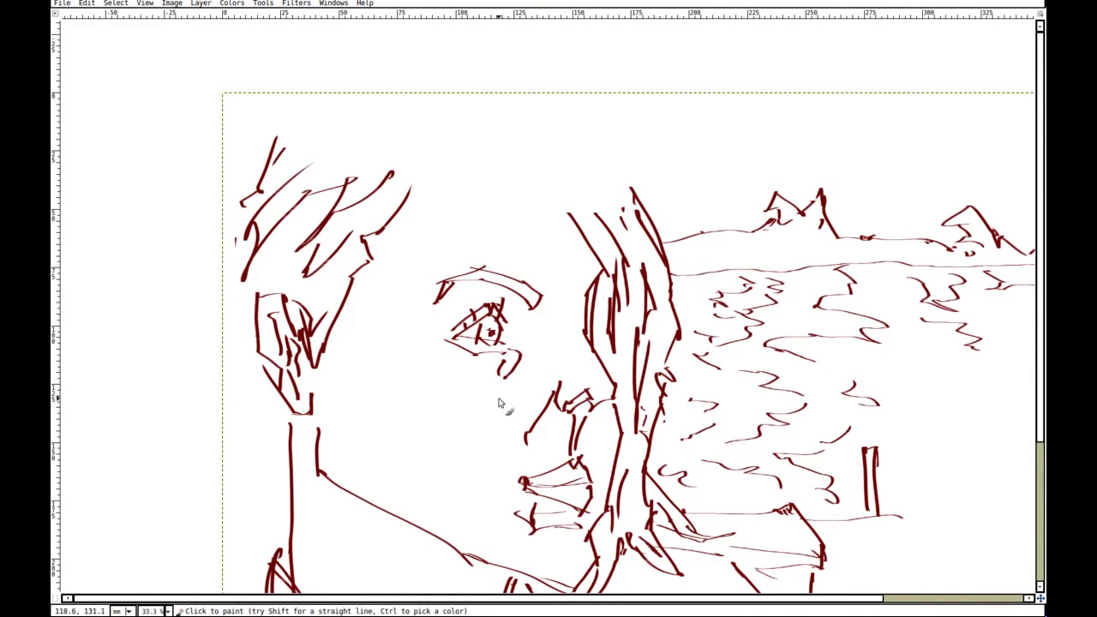
left_click_drag(571, 311, 609, 319)
Sketch a low railing with two uprights beside the narrow post and extend its base line toward the canvas edge.
scroll(586, 312, "down", 5)
scroll(769, 270, "right", 5)
scroll(769, 270, "up", 2)
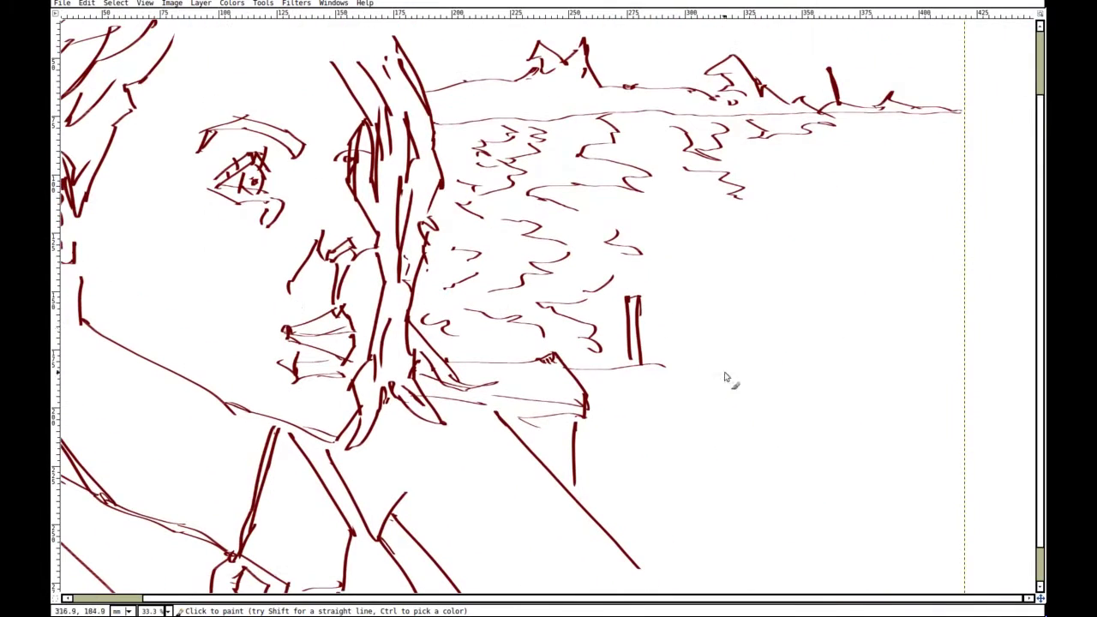
left_click_drag(672, 313, 674, 363)
left_click_drag(673, 323, 771, 321)
left_click_drag(773, 320, 768, 357)
left_click_drag(668, 369, 936, 362)
Draw more zigzag ripples across the open water above the railing and near the canvas edge.
left_click_drag(763, 177, 907, 293)
left_click_drag(906, 310, 902, 341)
left_click_drag(673, 237, 745, 276)
mouse_move(801, 300)
left_mouse_down()
mouse_move(859, 336)
mouse_move(850, 352)
left_mouse_up()
left_click_drag(903, 128, 964, 205)
left_click_drag(928, 144, 965, 180)
Draw a series of parallel diagonal plank lines from the railing's base line down across the foreground.
scroll(917, 343, "down", 3)
scroll(942, 305, "left", 1)
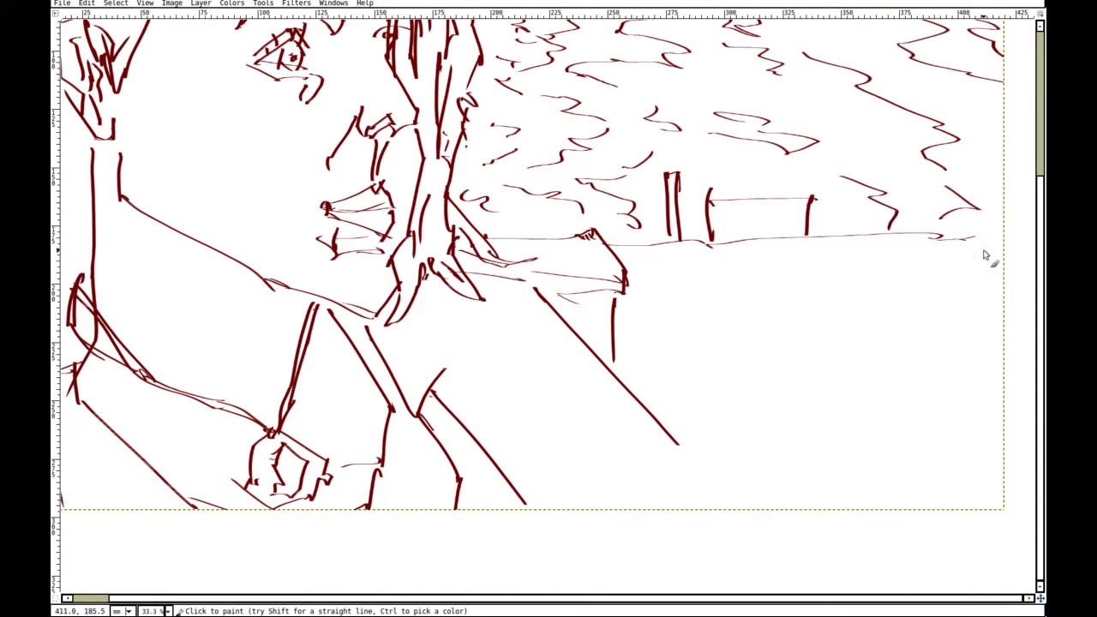
left_click_drag(966, 240, 1003, 280)
left_click_drag(940, 244, 1003, 314)
left_click_drag(855, 249, 1003, 410)
left_click_drag(808, 253, 985, 472)
left_click_drag(720, 253, 895, 508)
left_click_drag(673, 267, 848, 508)
left_click_drag(631, 307, 780, 508)
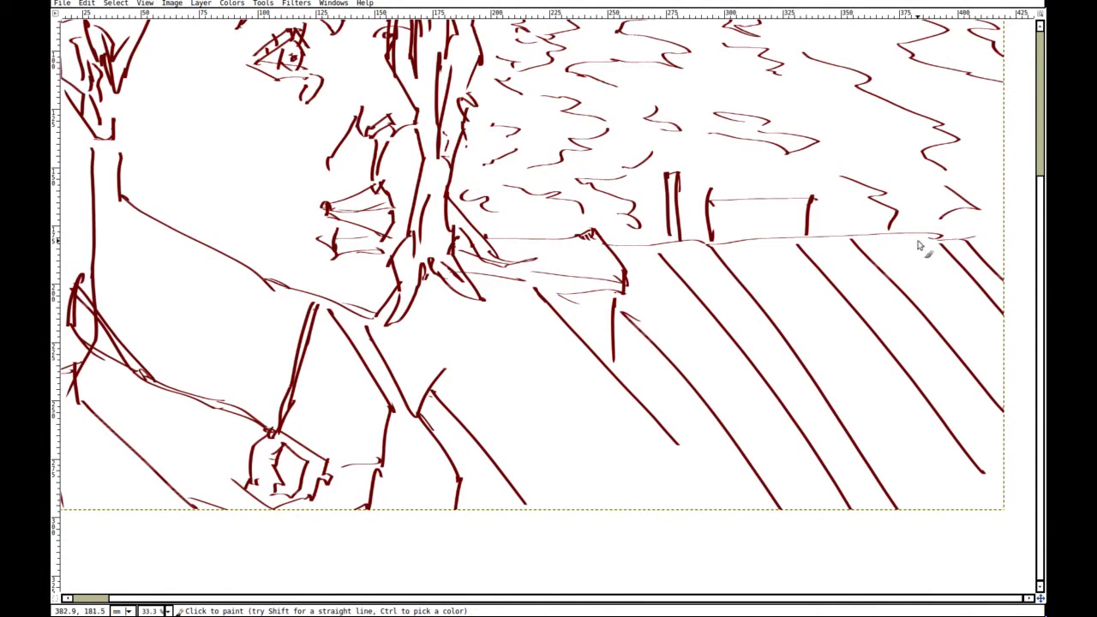
Draw a long, gently wavy line across the whole sky above the distant peaks.
scroll(641, 319, "left", 2)
scroll(641, 319, "up", 1)
mouse_move(387, 159)
left_mouse_down()
mouse_move(316, 282)
mouse_move(426, 394)
left_mouse_up()
left_click_drag(600, 366, 636, 467)
left_click_drag(516, 295, 374, 207)
scroll(163, 166, "left", 3)
scroll(894, 128, "up", 1)
scroll(894, 128, "right", 1)
mouse_move(1012, 158)
left_mouse_down()
mouse_move(911, 168)
mouse_move(105, 144)
left_mouse_up()
left_click_drag(543, 203, 266, 180)
left_click_drag(735, 137, 808, 138)
Paint the hair lock in front of the face with broad translucent strokes in near-black 111111.
scroll(557, 129, "down", 1)
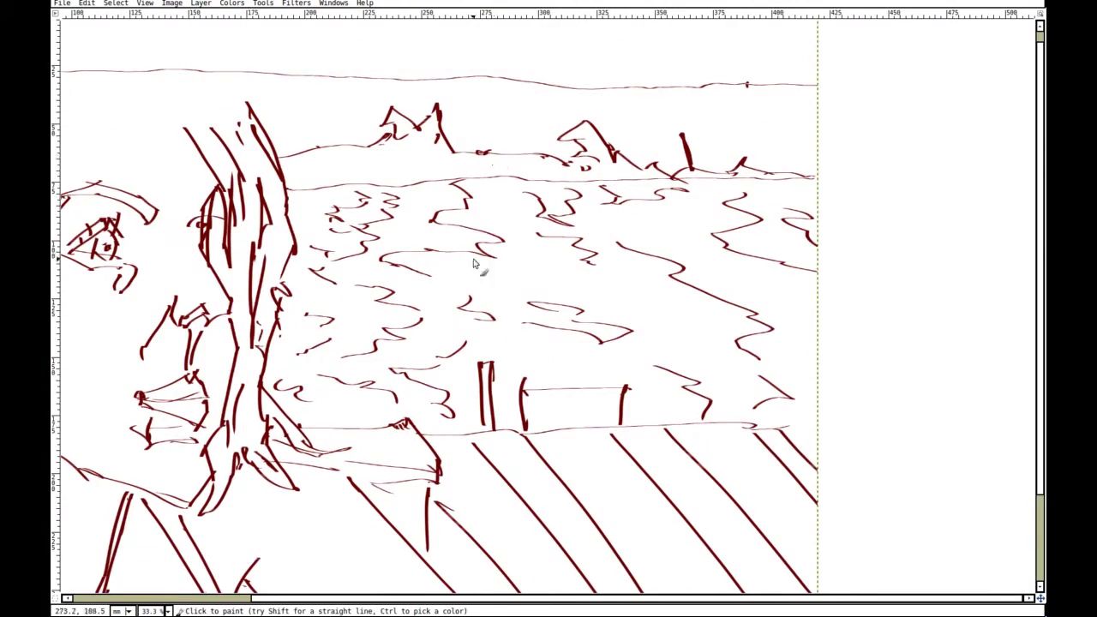
scroll(562, 96, "left", 3)
scroll(561, 96, "down", 2)
mouse_move(505, 200)
left_mouse_down()
mouse_move(572, 146)
mouse_move(591, 262)
mouse_move(568, 261)
left_mouse_up()
mouse_move(423, 190)
left_mouse_down()
mouse_move(442, 127)
mouse_move(396, 56)
left_mouse_up()
left_click_drag(473, 142, 415, 53)
mouse_move(469, 138)
left_mouse_down()
mouse_move(447, 74)
mouse_move(466, 195)
left_mouse_up()
mouse_move(473, 188)
left_mouse_down()
mouse_move(422, 97)
mouse_move(492, 206)
left_mouse_up()
mouse_move(484, 257)
left_mouse_down()
mouse_move(486, 270)
mouse_move(438, 272)
mouse_move(473, 214)
mouse_move(438, 347)
mouse_move(451, 312)
left_mouse_up()
mouse_move(436, 333)
left_mouse_down()
mouse_move(459, 357)
mouse_move(434, 422)
left_mouse_up()
mouse_move(458, 365)
left_mouse_down()
mouse_move(478, 296)
mouse_move(468, 357)
left_mouse_up()
mouse_move(461, 395)
left_mouse_down()
mouse_move(491, 291)
mouse_move(450, 364)
mouse_move(471, 343)
mouse_move(493, 255)
left_mouse_up()
Paint both eyebrows and the near eye's lids and pupil in near-black 111111.
scroll(493, 256, "up", 2)
scroll(493, 255, "left", 4)
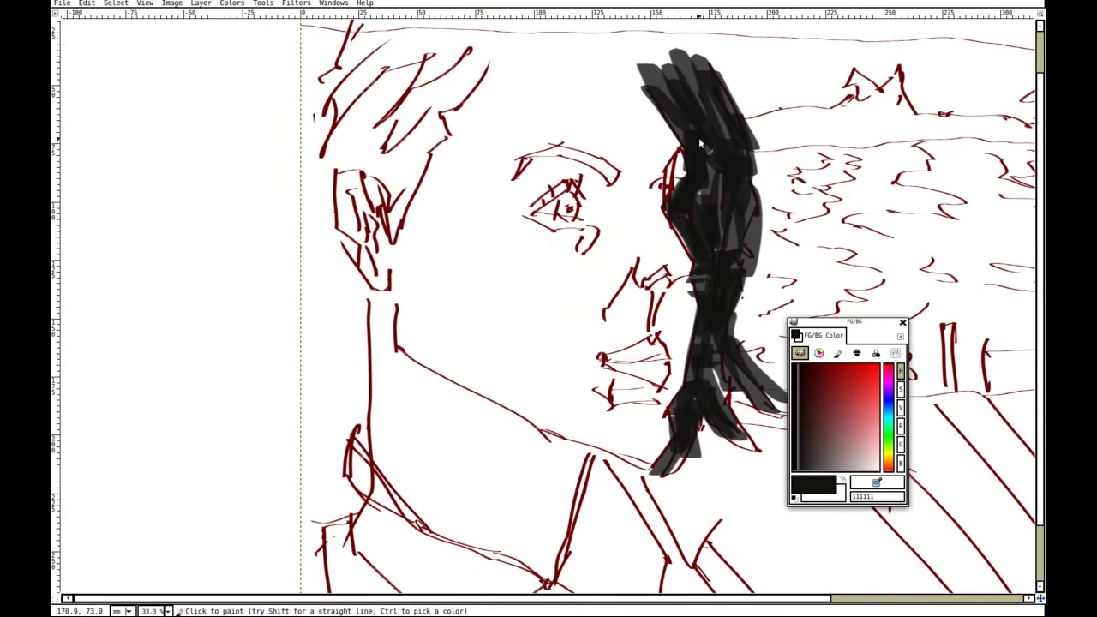
mouse_move(660, 161)
left_mouse_down()
mouse_move(644, 184)
mouse_move(535, 151)
mouse_move(577, 157)
left_mouse_up()
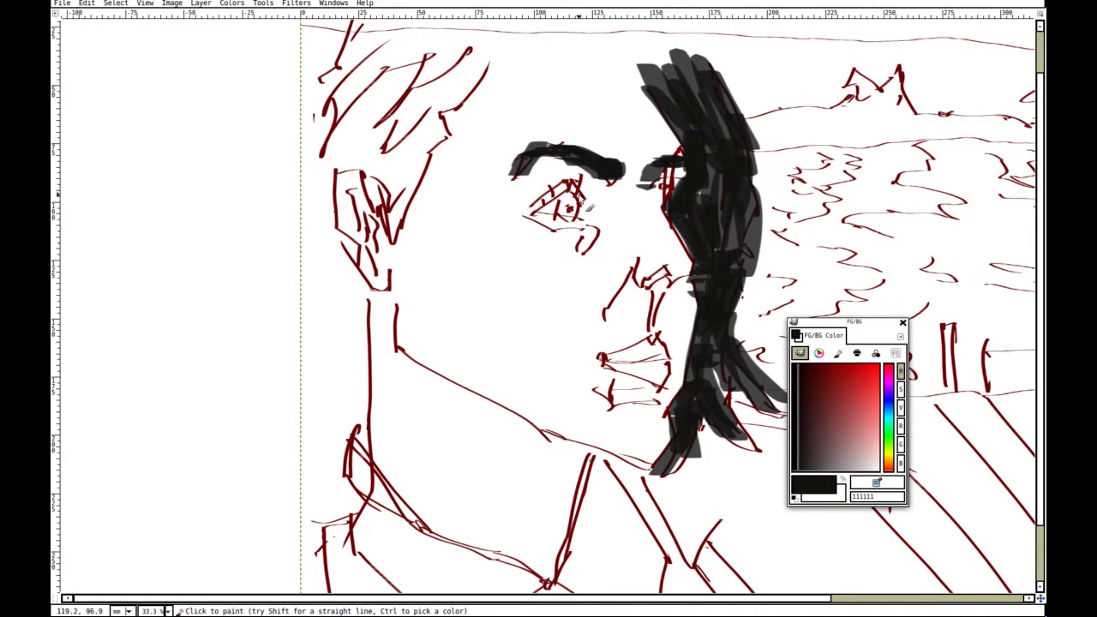
mouse_move(541, 208)
left_mouse_down()
mouse_move(587, 191)
mouse_move(597, 204)
mouse_move(581, 229)
mouse_move(542, 223)
mouse_move(575, 210)
left_mouse_up()
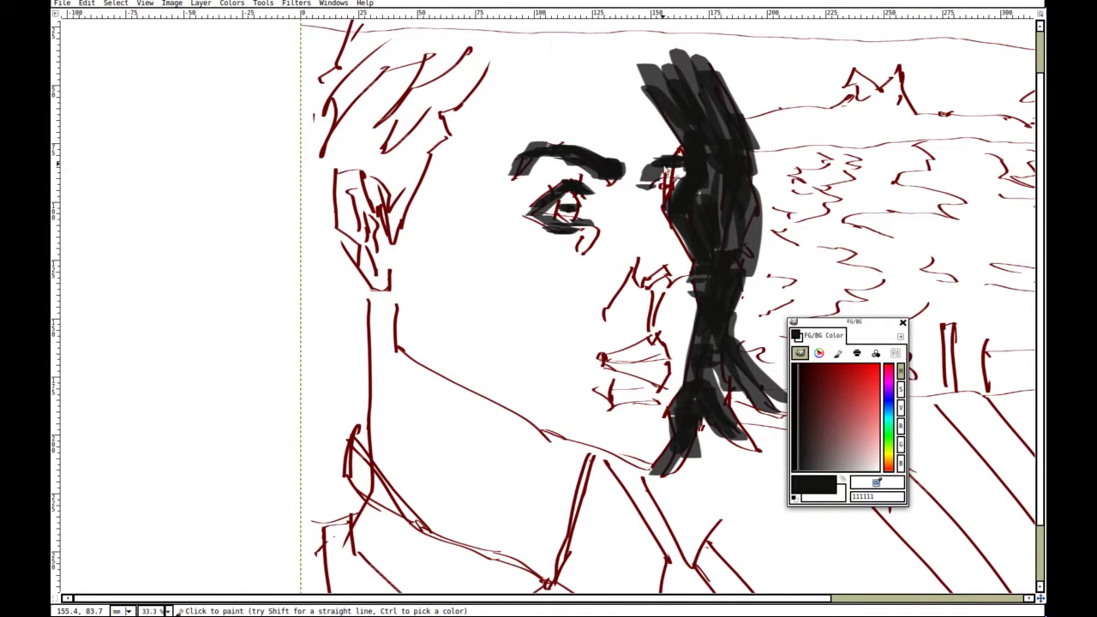
Fill in the far eye and the hair above and behind the ear with broad translucent strokes in near-black 111111.
left_click_drag(674, 181, 654, 181)
mouse_move(638, 249)
left_mouse_down()
mouse_move(651, 214)
mouse_move(705, 281)
left_mouse_up()
left_click_drag(428, 206, 471, 216)
mouse_move(465, 240)
left_mouse_down()
mouse_move(502, 153)
mouse_move(428, 215)
left_mouse_up()
scroll(506, 153, "down", 5)
scroll(506, 152, "left", 2)
mouse_move(493, 226)
left_mouse_down()
mouse_move(499, 317)
mouse_move(467, 377)
mouse_move(437, 379)
left_mouse_up()
left_click_drag(485, 330, 454, 377)
left_click_drag(481, 281, 439, 394)
mouse_move(465, 197)
left_mouse_down()
mouse_move(442, 324)
mouse_move(440, 262)
left_mouse_up()
scroll(482, 184, "up", 3)
mouse_move(470, 159)
left_mouse_down()
mouse_move(480, 257)
mouse_move(463, 318)
mouse_move(482, 262)
left_mouse_up()
Paint the curved neckline edge and the front collar edge below the chin in near-black 111111.
scroll(483, 262, "up", 6)
mouse_move(441, 351)
left_mouse_down()
mouse_move(613, 197)
mouse_move(637, 216)
mouse_move(574, 250)
left_mouse_up()
left_click_drag(569, 202, 449, 277)
left_click_drag(642, 382, 500, 165)
left_click_drag(670, 226, 506, 146)
mouse_move(406, 328)
left_mouse_down()
mouse_move(464, 247)
mouse_move(438, 344)
mouse_move(394, 333)
mouse_move(270, 257)
left_mouse_up()
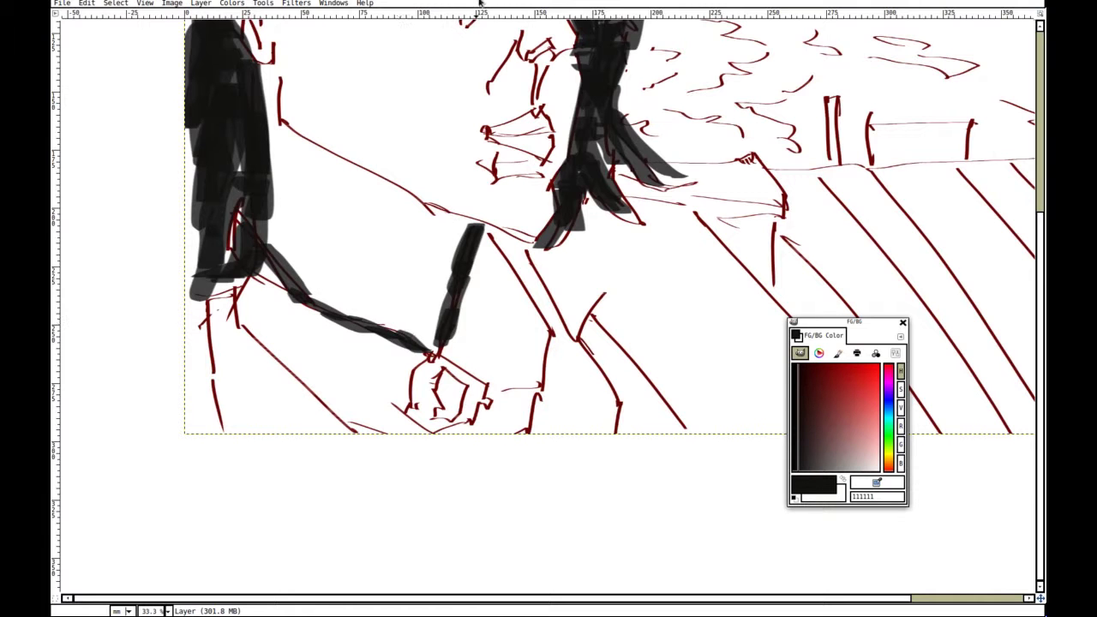
scroll(522, 279, "up", 7)
scroll(523, 279, "right", 3)
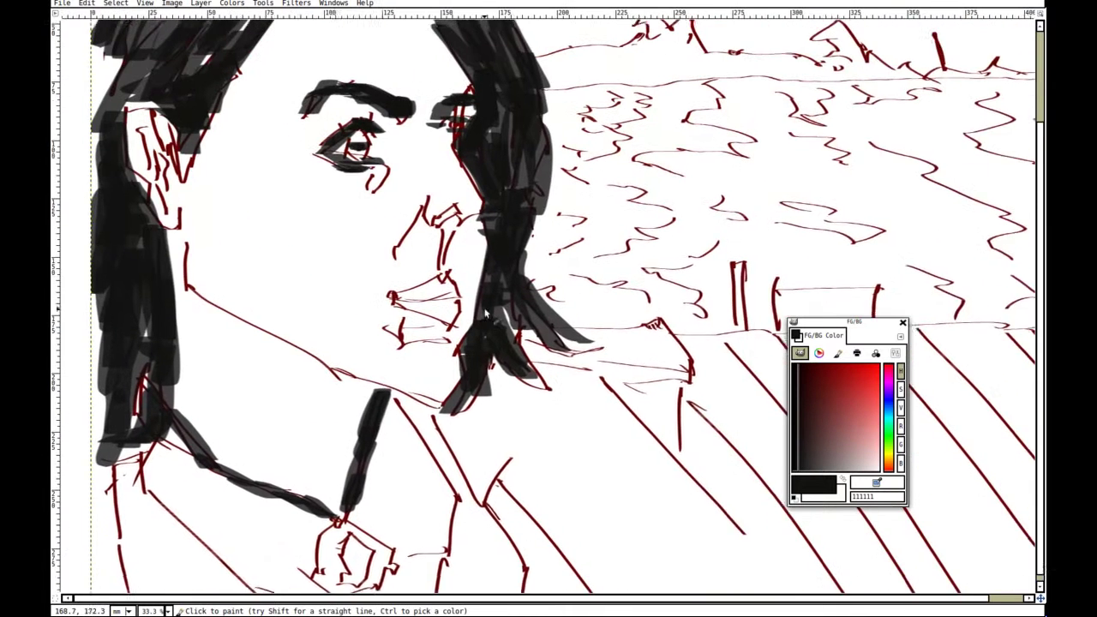
Paint the nostril and fill the lips with dark translucent strokes.
left_click_drag(460, 258, 447, 265)
left_click_drag(806, 468, 808, 489)
mouse_move(464, 323)
left_mouse_down()
mouse_move(447, 326)
mouse_move(443, 344)
mouse_move(471, 342)
mouse_move(403, 341)
mouse_move(470, 364)
mouse_move(441, 328)
mouse_move(409, 343)
left_mouse_up()
left_click(808, 471)
Set the foreground to b2b2b2 and paint the forehead, nose, eye surroundings and ear in that light grey.
left_click_drag(862, 467, 852, 467)
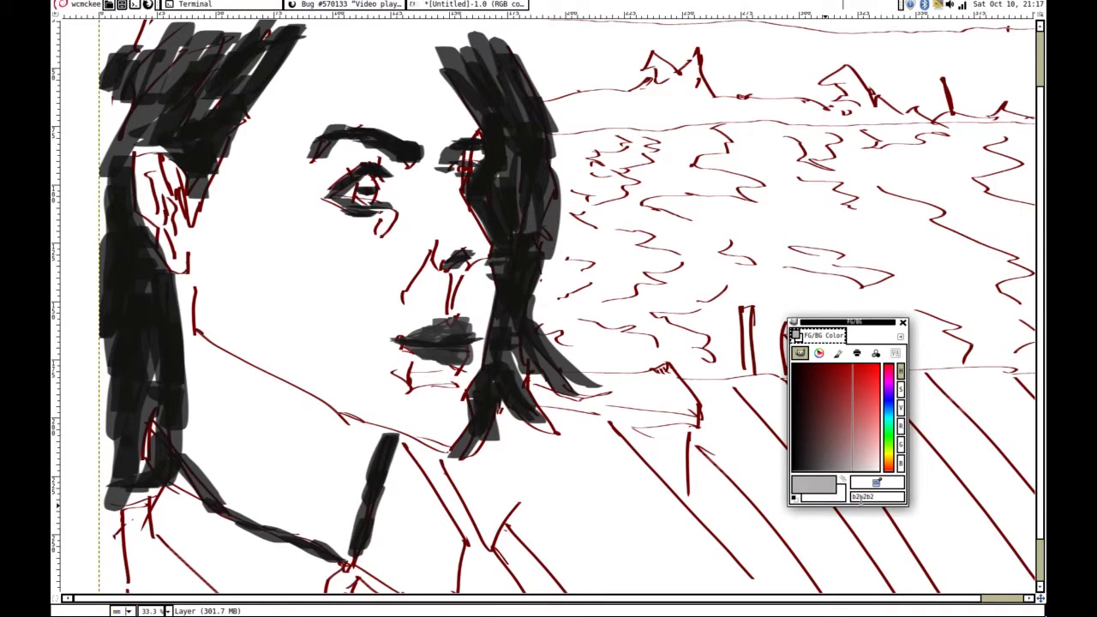
left_click(438, 250)
left_click_drag(312, 182, 244, 195)
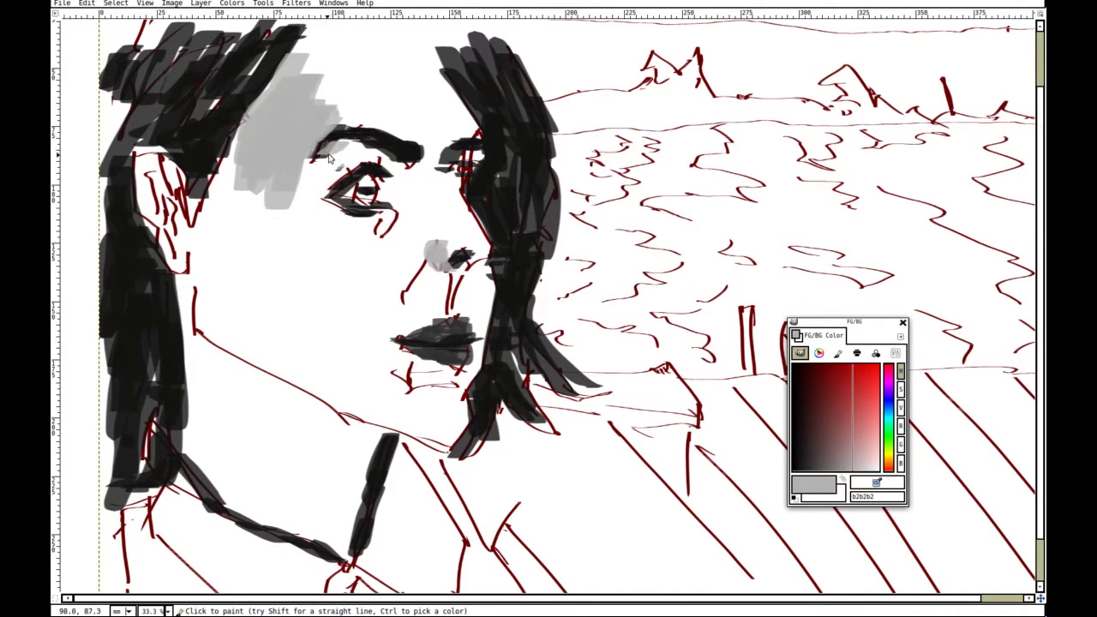
mouse_move(343, 177)
left_mouse_down()
mouse_move(315, 201)
mouse_move(309, 165)
left_mouse_up()
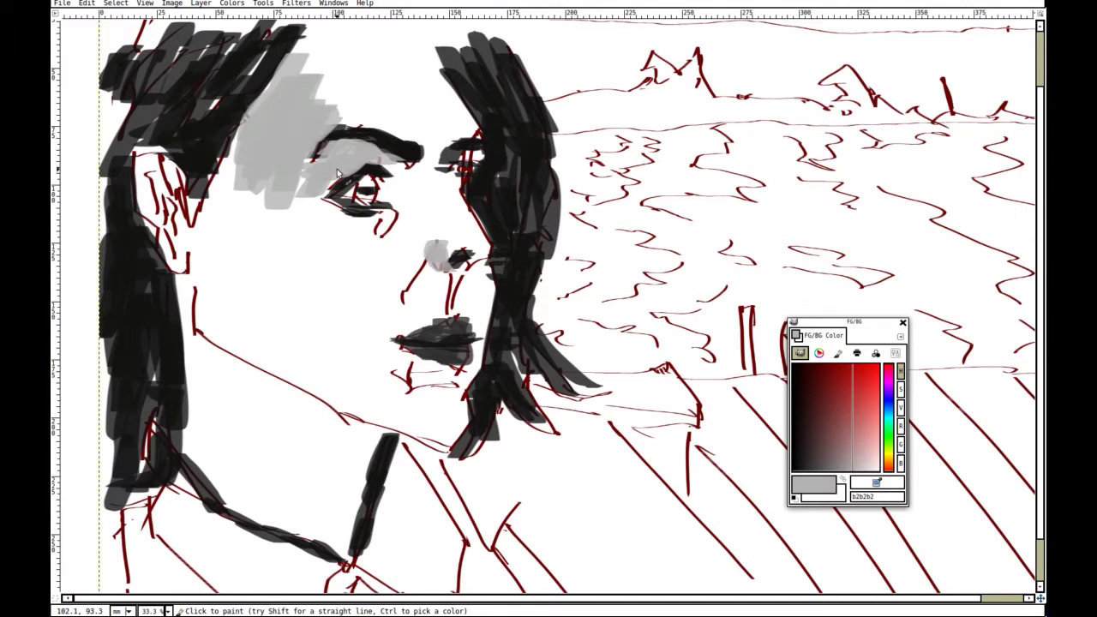
mouse_move(403, 211)
left_mouse_down()
mouse_move(406, 163)
mouse_move(465, 100)
mouse_move(470, 130)
mouse_move(450, 137)
mouse_move(427, 109)
mouse_move(436, 101)
mouse_move(411, 28)
mouse_move(416, 140)
mouse_move(386, 125)
mouse_move(348, 125)
mouse_move(324, 64)
mouse_move(383, 66)
mouse_move(395, 48)
mouse_move(325, 82)
left_mouse_up()
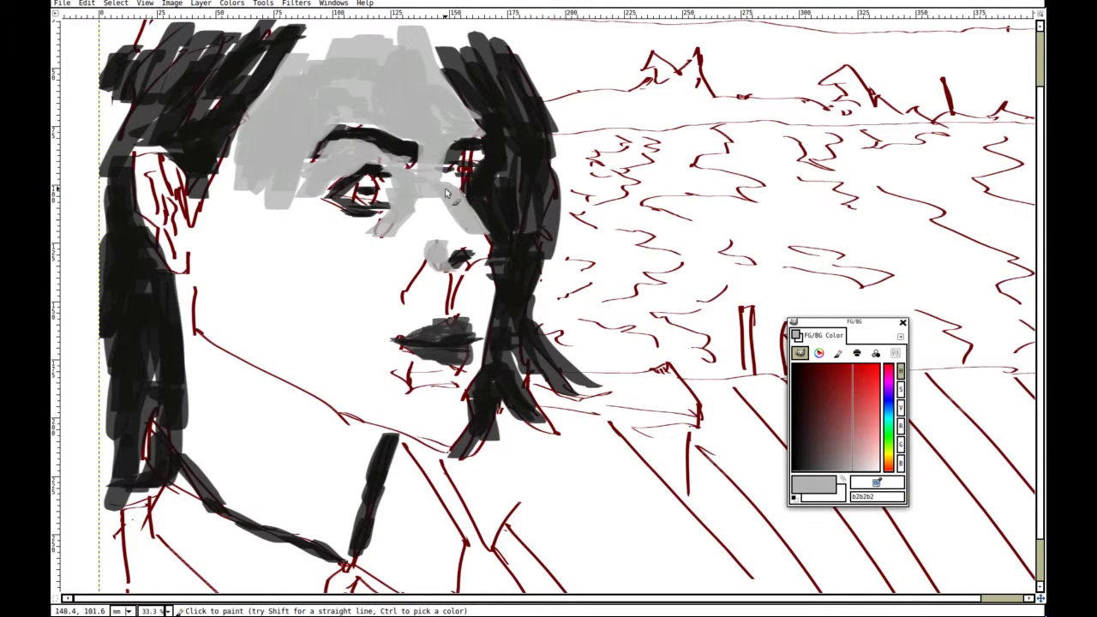
mouse_move(420, 233)
left_mouse_down()
mouse_move(403, 297)
mouse_move(361, 233)
mouse_move(261, 310)
mouse_move(209, 310)
mouse_move(248, 182)
mouse_move(228, 213)
mouse_move(203, 248)
left_mouse_up()
left_click_drag(149, 175, 173, 192)
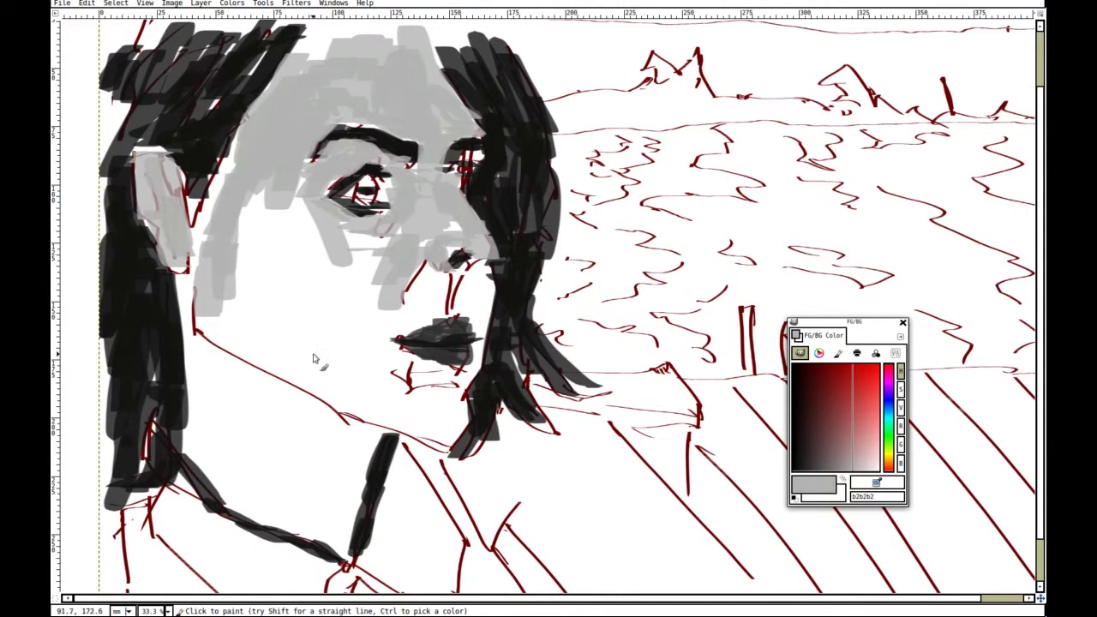
Paint the neck, the area above the lips and the chin in light grey b2b2b2.
mouse_move(195, 301)
left_mouse_down()
mouse_move(199, 446)
mouse_move(168, 497)
left_mouse_up()
mouse_move(201, 443)
left_mouse_down()
mouse_move(197, 455)
mouse_move(329, 524)
left_mouse_up()
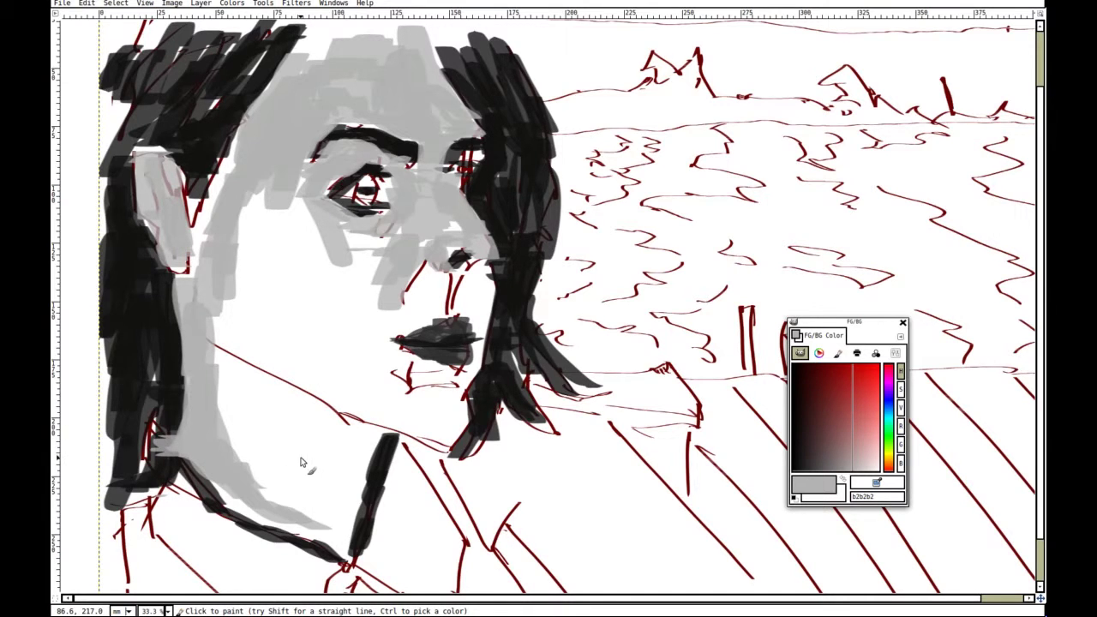
mouse_move(370, 474)
left_mouse_down()
mouse_move(371, 436)
mouse_move(327, 533)
left_mouse_up()
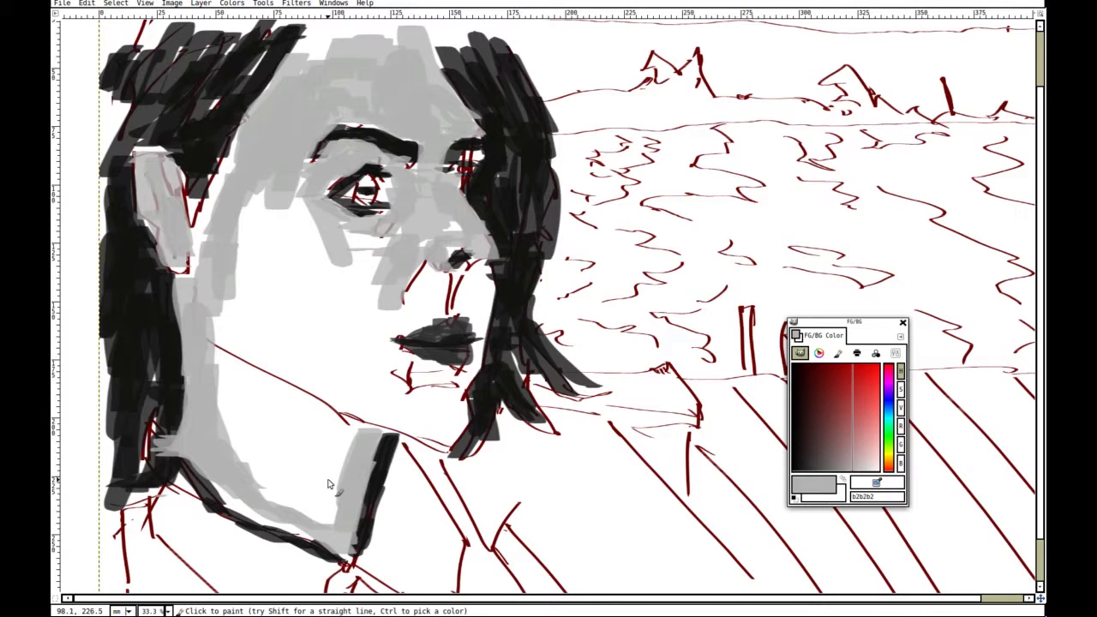
mouse_move(328, 485)
left_mouse_down()
mouse_move(303, 448)
mouse_move(237, 441)
mouse_move(326, 403)
mouse_move(248, 369)
left_mouse_up()
mouse_move(462, 385)
left_mouse_down()
mouse_move(446, 444)
mouse_move(483, 324)
left_mouse_up()
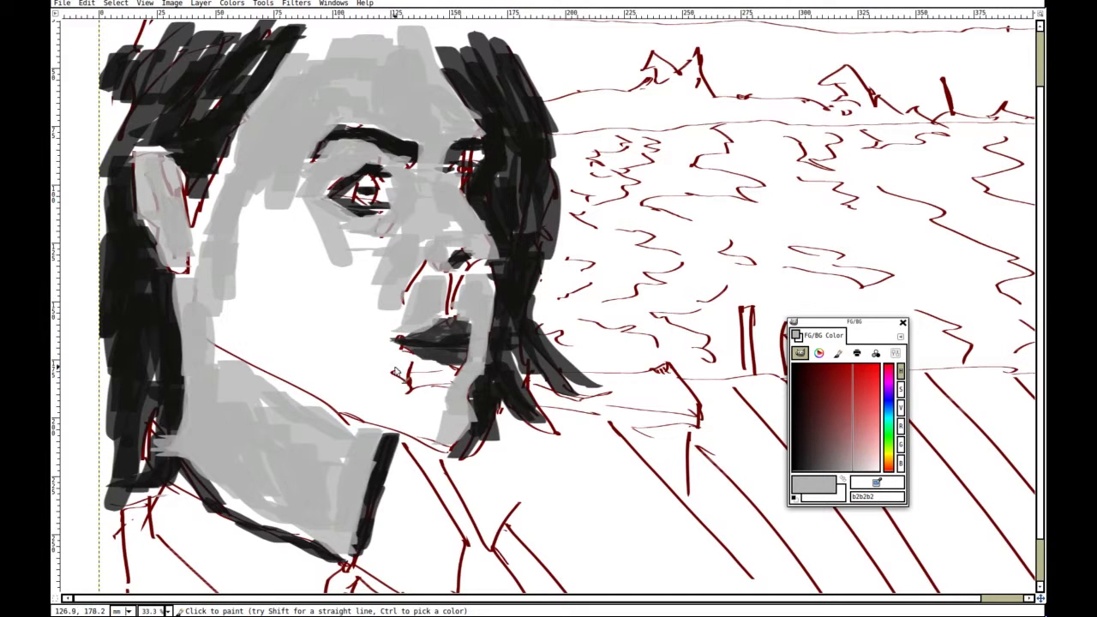
Paint the jacket around the brooch, the shoulder and the sleeve in light grey b2b2b2.
left_click_drag(398, 464, 472, 222)
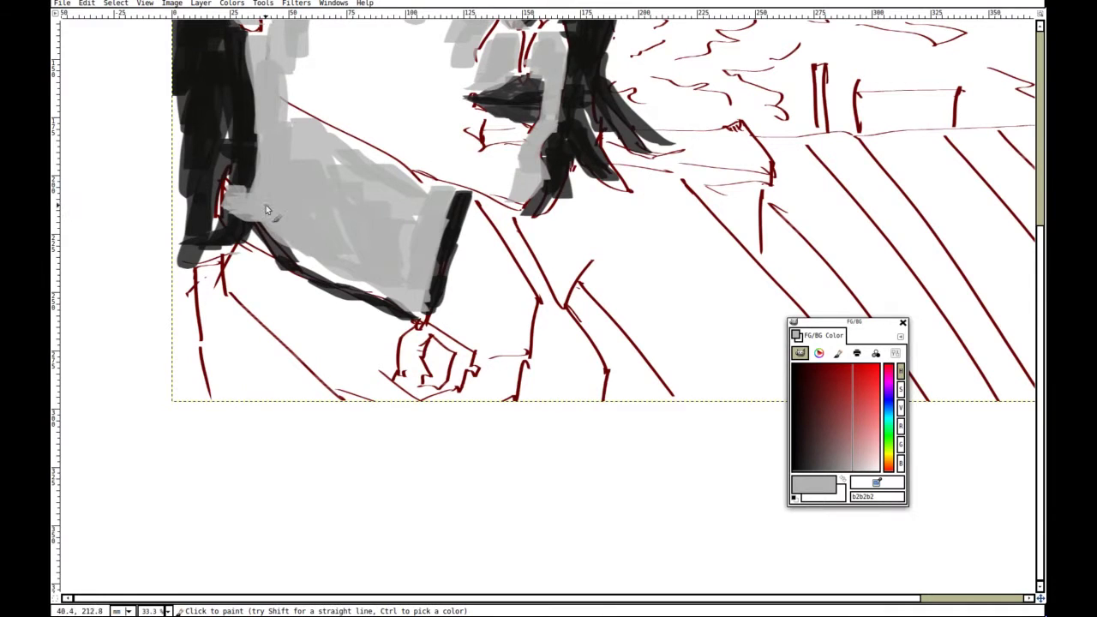
left_click_drag(195, 276, 230, 290)
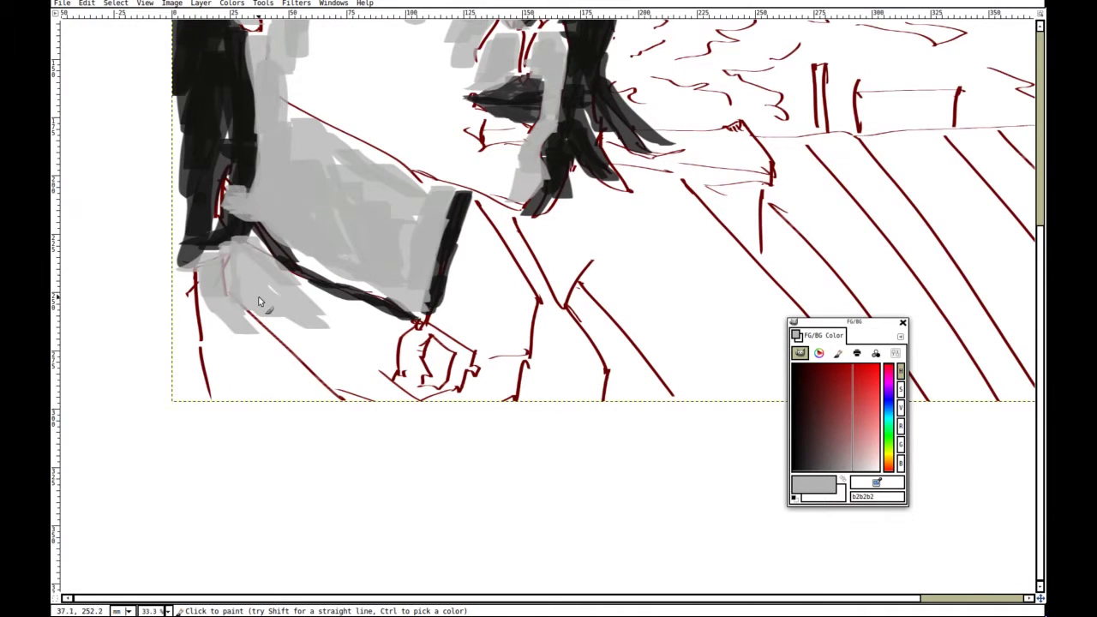
mouse_move(420, 382)
left_mouse_down()
mouse_move(334, 317)
mouse_move(294, 335)
mouse_move(300, 377)
left_mouse_up()
left_click_drag(461, 263, 456, 308)
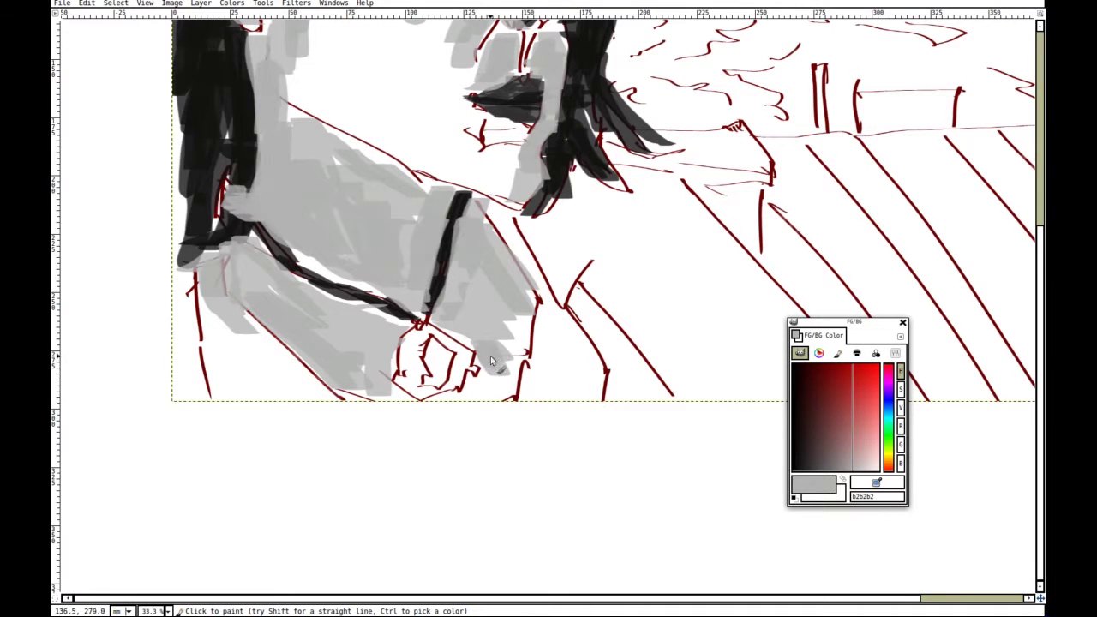
left_click_drag(511, 362, 514, 317)
mouse_move(552, 229)
left_mouse_down()
mouse_move(502, 306)
mouse_move(460, 315)
left_mouse_up()
mouse_move(490, 355)
left_mouse_down()
mouse_move(486, 309)
mouse_move(436, 315)
mouse_move(484, 298)
mouse_move(498, 267)
mouse_move(534, 247)
mouse_move(545, 286)
mouse_move(599, 323)
mouse_move(539, 264)
mouse_move(503, 327)
mouse_move(548, 382)
mouse_move(559, 299)
mouse_move(668, 416)
mouse_move(603, 302)
mouse_move(646, 379)
left_mouse_up()
Fill the remaining white of the cheek and lower face with light grey b2b2b2.
left_click_drag(499, 39, 665, 268)
scroll(666, 271, "down", 2)
scroll(666, 271, "left", 1)
mouse_move(629, 454)
left_mouse_down()
mouse_move(523, 317)
mouse_move(506, 257)
mouse_move(420, 340)
mouse_move(414, 372)
mouse_move(505, 387)
mouse_move(520, 420)
left_mouse_up()
mouse_move(625, 182)
left_mouse_down()
mouse_move(623, 135)
mouse_move(541, 236)
left_mouse_up()
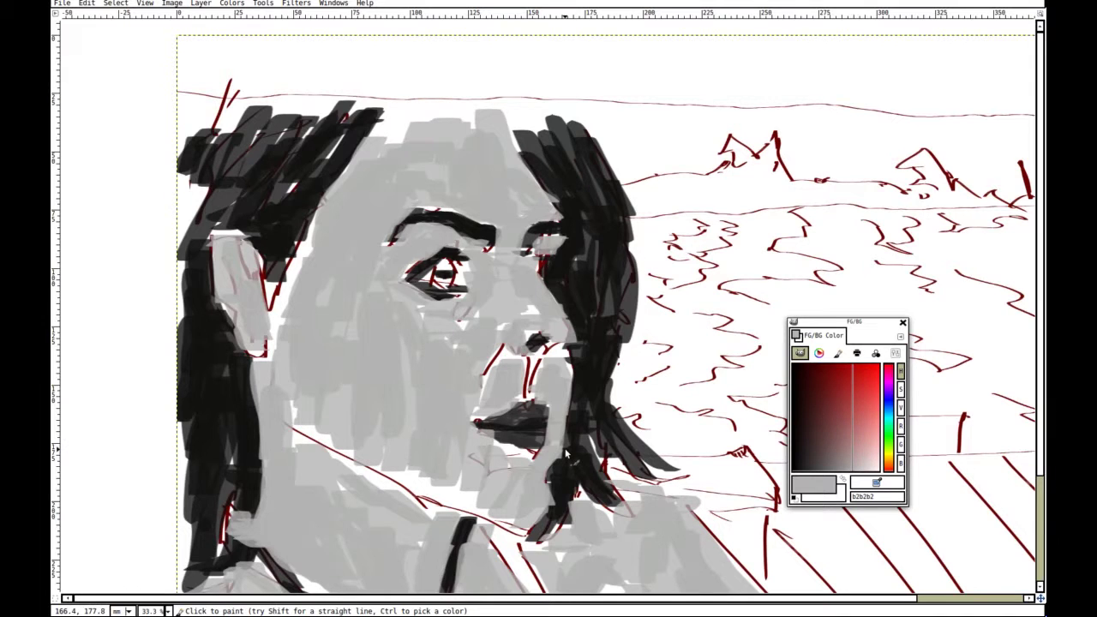
Set the foreground to 818181 and shade the jawline, the area under the lower lip and the side of the nose.
scroll(611, 308, "down", 4)
scroll(610, 307, "right", 1)
left_click_drag(614, 440, 602, 320)
left_click_drag(826, 465, 836, 470)
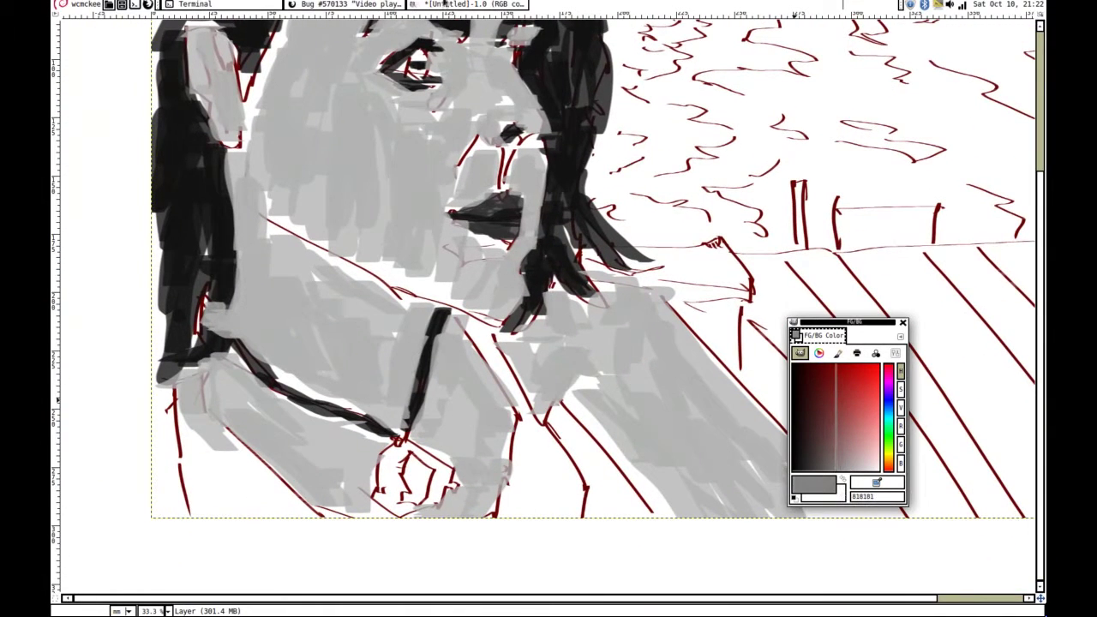
left_click_drag(259, 154, 267, 206)
left_click_drag(318, 247, 499, 326)
left_click_drag(503, 305, 488, 314)
left_click_drag(509, 255, 466, 260)
left_click_drag(480, 172, 489, 246)
mouse_move(489, 202)
left_mouse_down()
mouse_move(455, 258)
mouse_move(502, 181)
left_mouse_up()
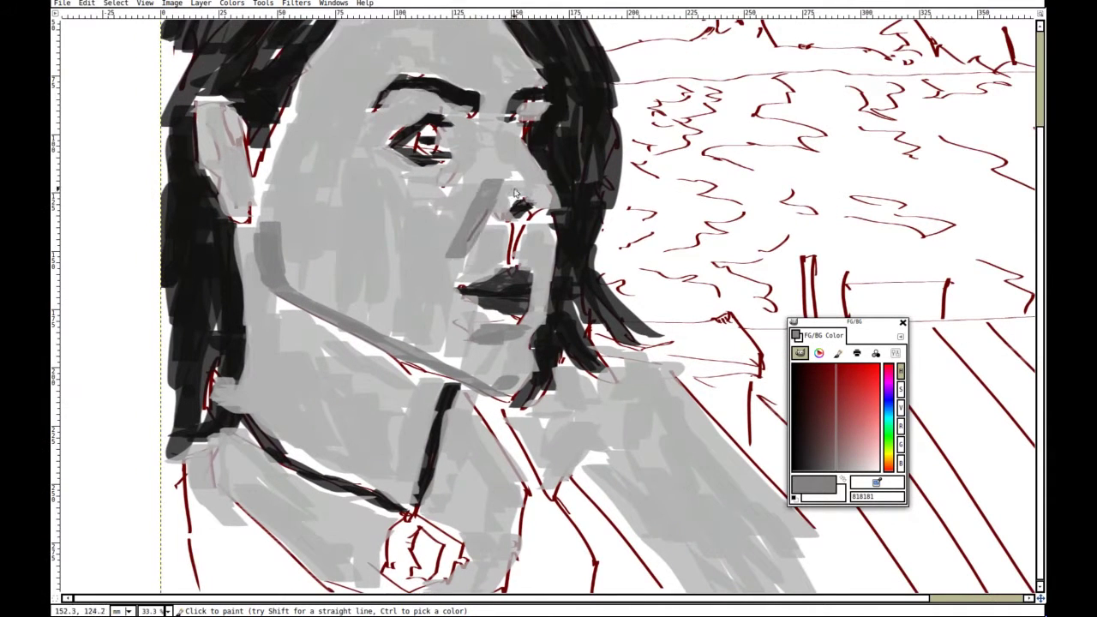
Shade the groove above the lips, the near iris and the inner ear in mid grey 818181.
left_click_drag(517, 234, 511, 261)
left_click_drag(448, 144, 481, 231)
left_click_drag(249, 213, 257, 251)
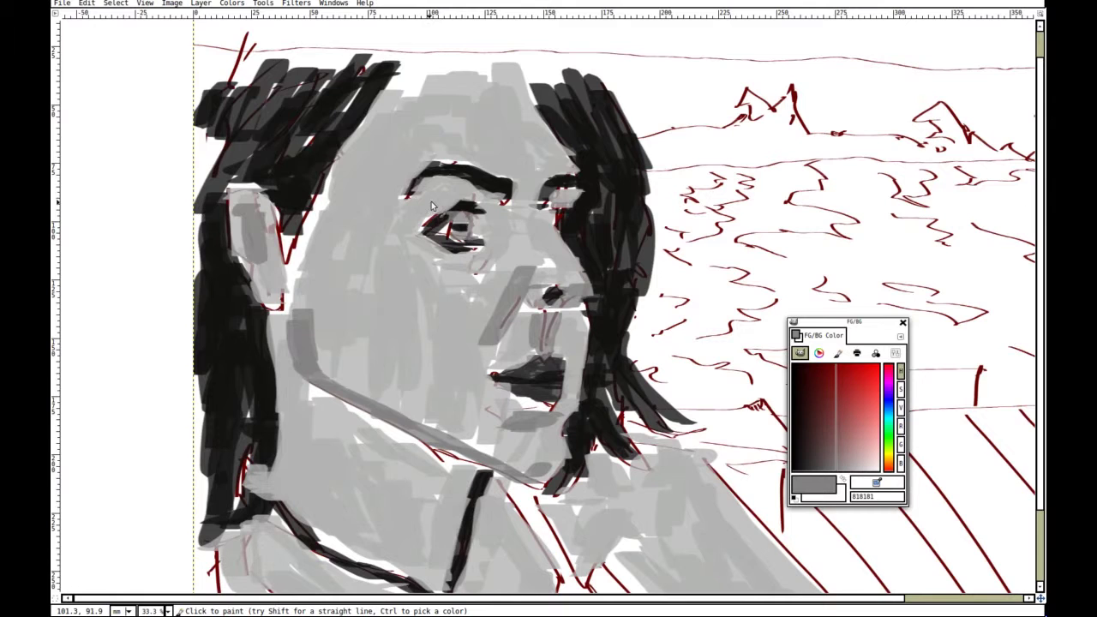
Add mid-grey 818181 shadows on the neck beside the collar and along the jacket's folds.
left_click_drag(513, 337, 554, 203)
left_click_drag(484, 336, 468, 398)
left_click_drag(629, 421, 503, 324)
left_click_drag(541, 290, 510, 339)
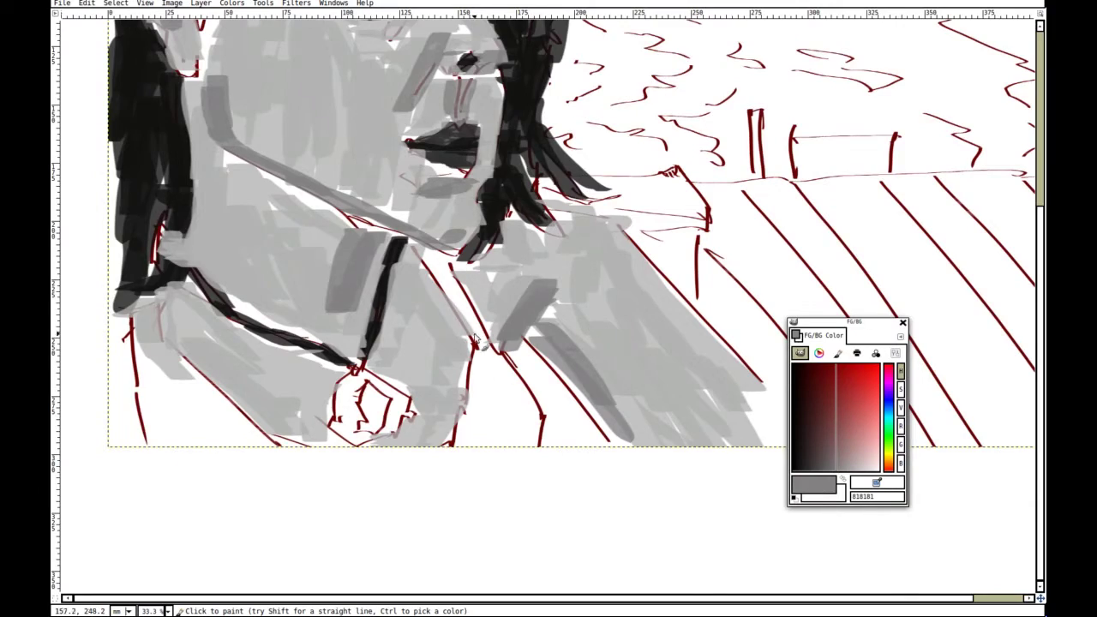
Shade the forehead above the inner end of the near eyebrow in mid grey 818181.
scroll(548, 347, "left", 4)
scroll(548, 347, "up", 8)
scroll(531, 296, "down", 3)
scroll(531, 295, "left", 1)
left_click_drag(541, 232, 494, 102)
left_click_drag(522, 212, 485, 337)
left_click_drag(676, 287, 697, 212)
Paint the brooch at the collar as a near-black ring with a grey centre.
left_click(799, 470)
mouse_move(428, 467)
left_mouse_down()
mouse_move(416, 493)
mouse_move(407, 488)
mouse_move(427, 527)
mouse_move(457, 484)
left_mouse_up()
left_click_drag(830, 469, 844, 469)
left_click_drag(438, 503, 430, 484)
Set the foreground to light grey eaeaea and choose the Chalk 03 brush from the brushes dock.
left_click_drag(660, 191, 448, 340)
left_click(871, 470)
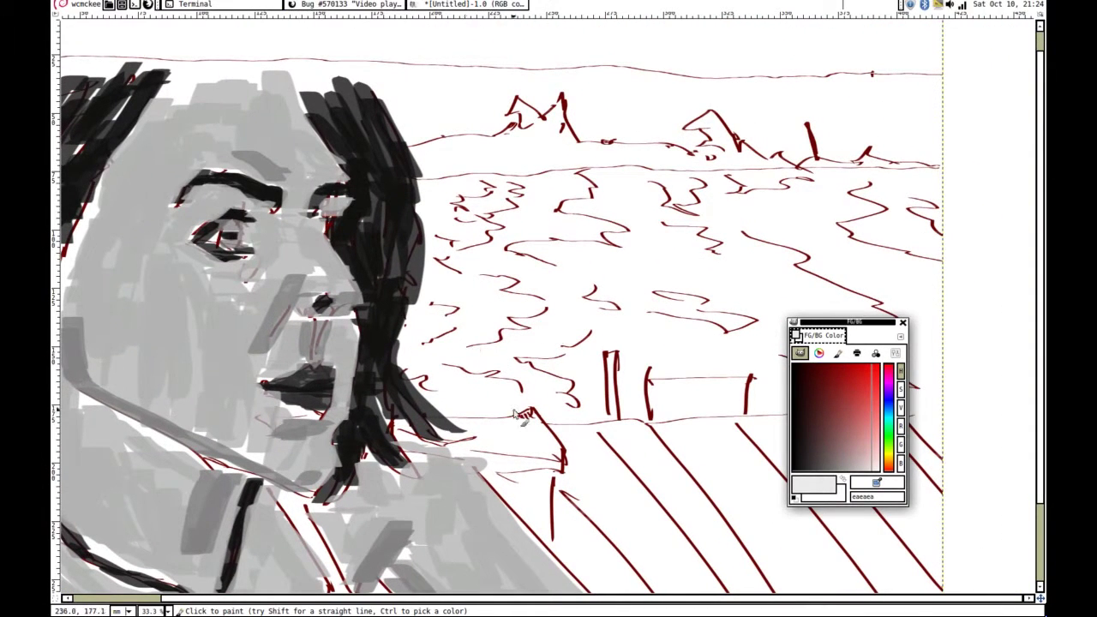
right_click(412, 283)
mouse_move(460, 388)
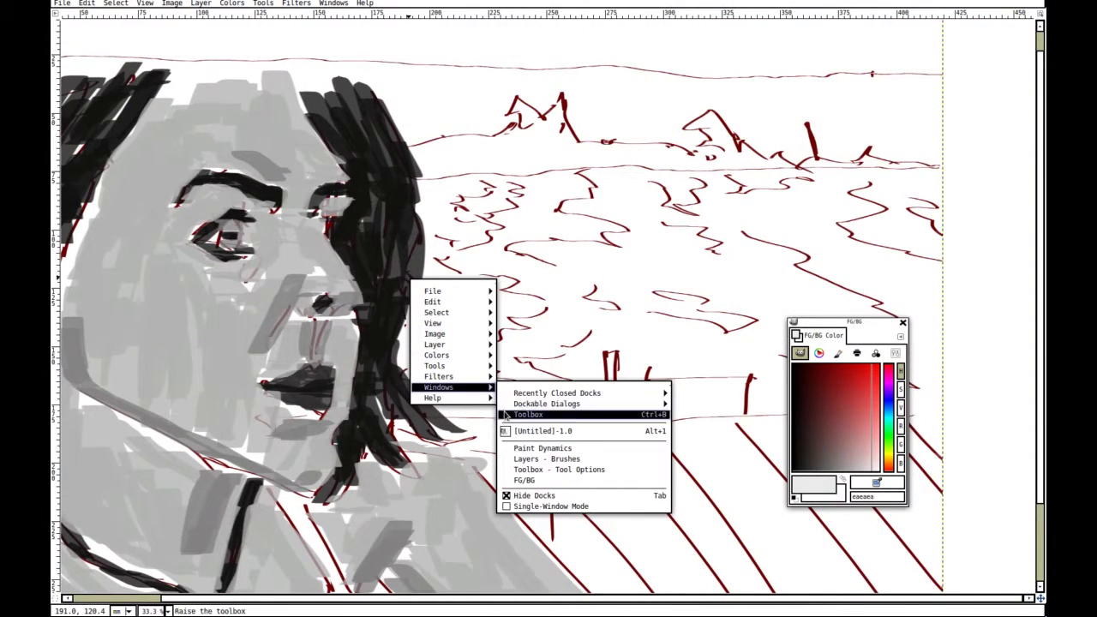
left_click(546, 458)
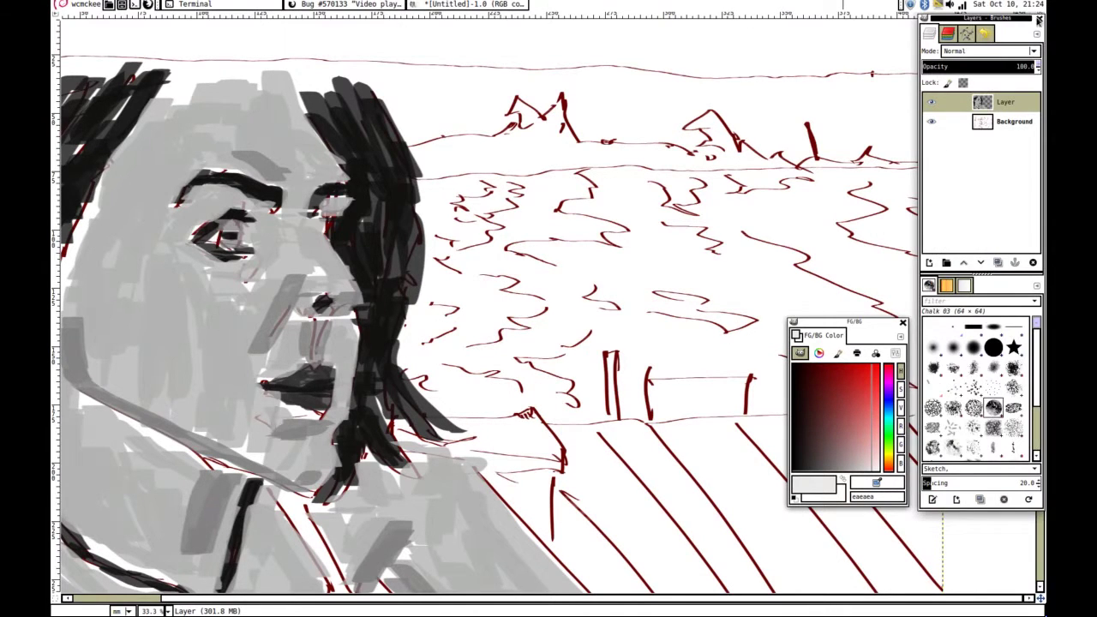
key("Tab")
Paint the twin-peaked outcrop and the shoreline between it and the hair in dark grey 4c4c4c.
mouse_move(515, 101)
left_mouse_down()
mouse_move(539, 124)
mouse_move(529, 162)
left_mouse_up()
left_click(818, 469)
mouse_move(513, 91)
left_mouse_down()
mouse_move(524, 117)
mouse_move(558, 95)
mouse_move(494, 150)
left_mouse_up()
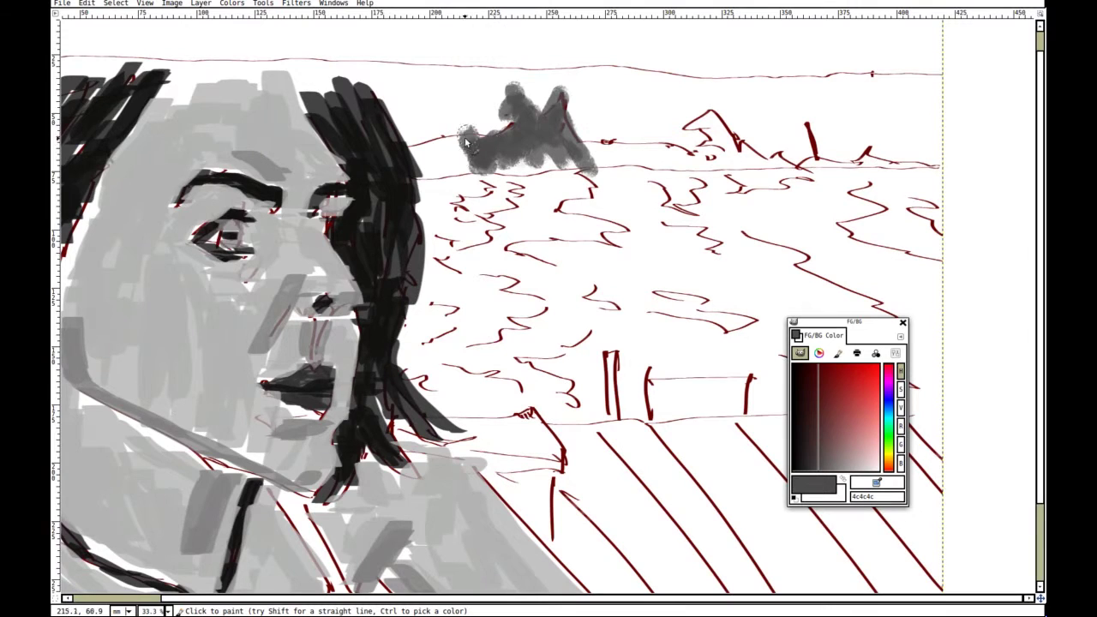
left_click_drag(431, 170, 566, 158)
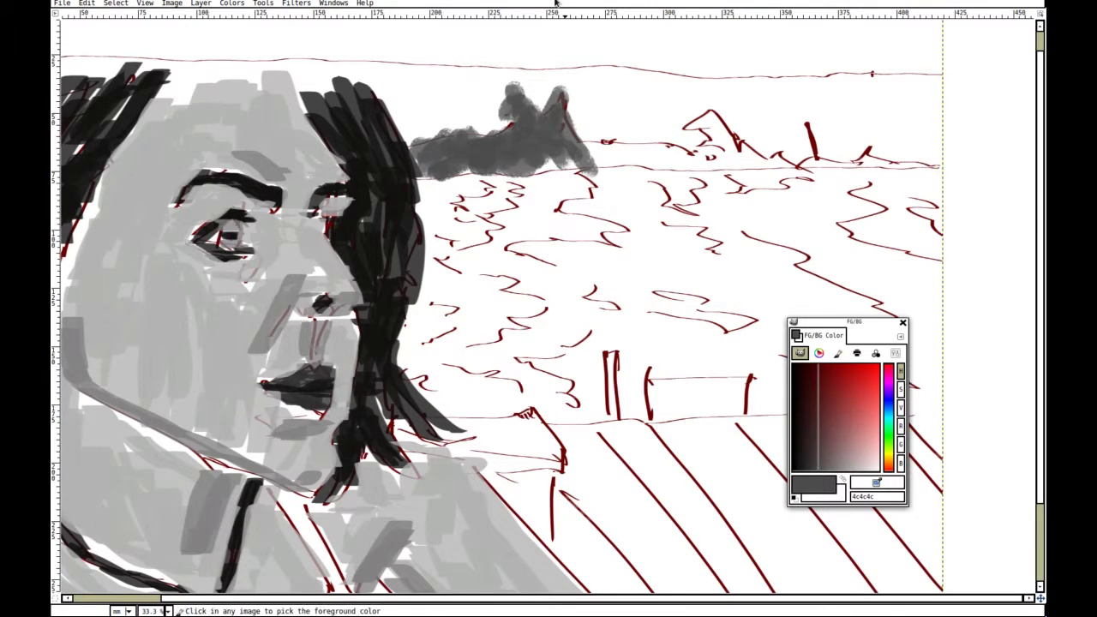
Save the image as _SEMPERRVIVUM.xcf in Documents and paint the rest of the distant shoreline in dark grey 4c4c4c.
key("ctrl+s")
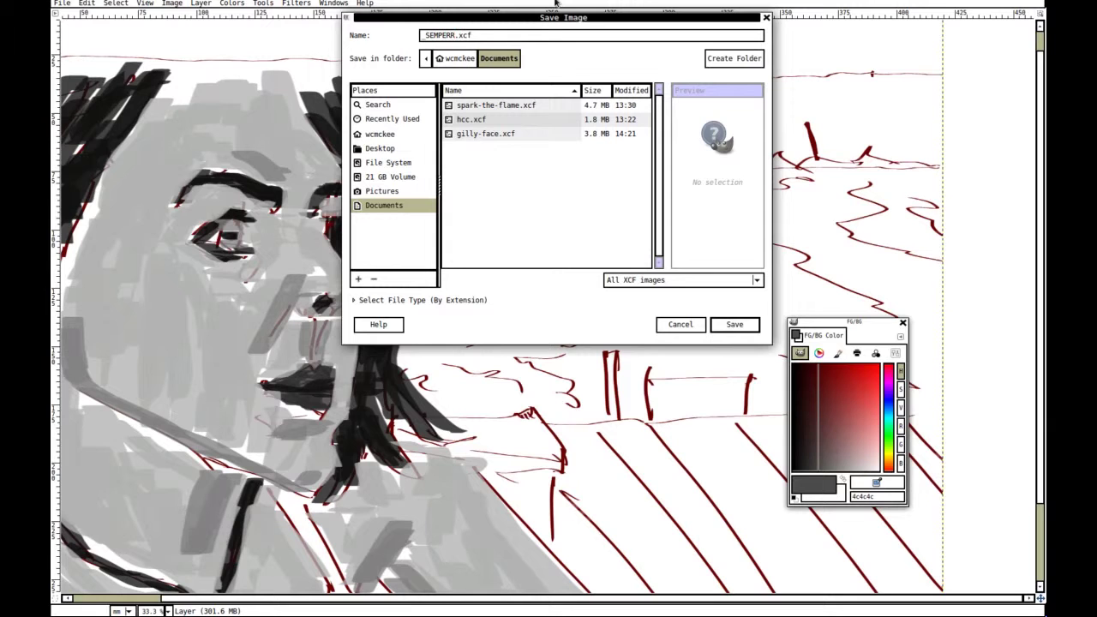
key("Return")
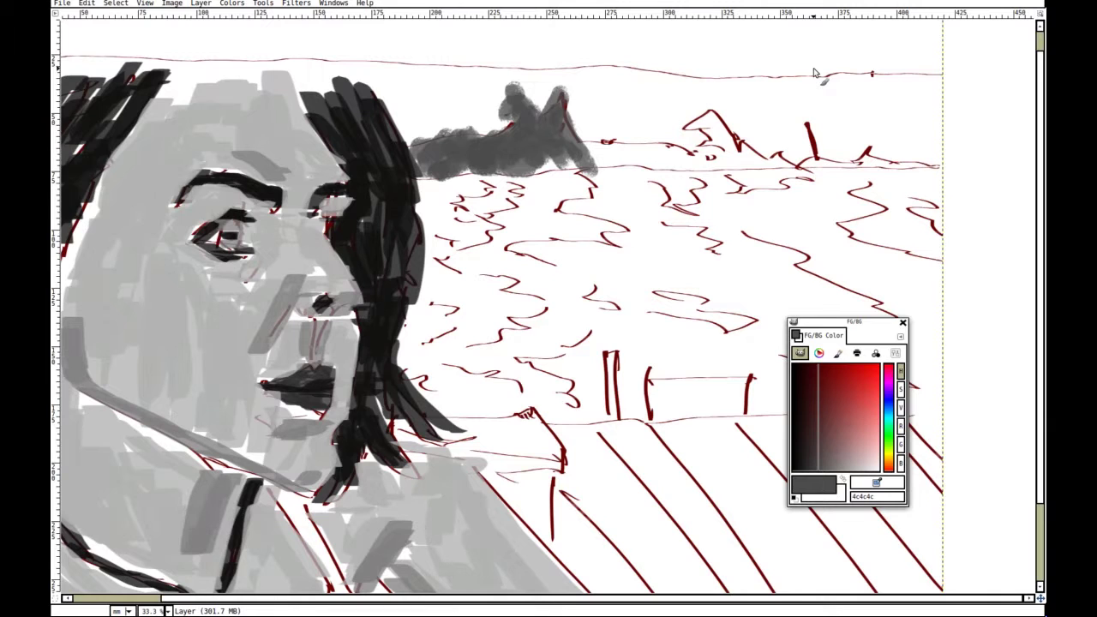
mouse_move(700, 110)
left_mouse_down()
mouse_move(705, 159)
mouse_move(596, 156)
mouse_move(860, 172)
left_mouse_up()
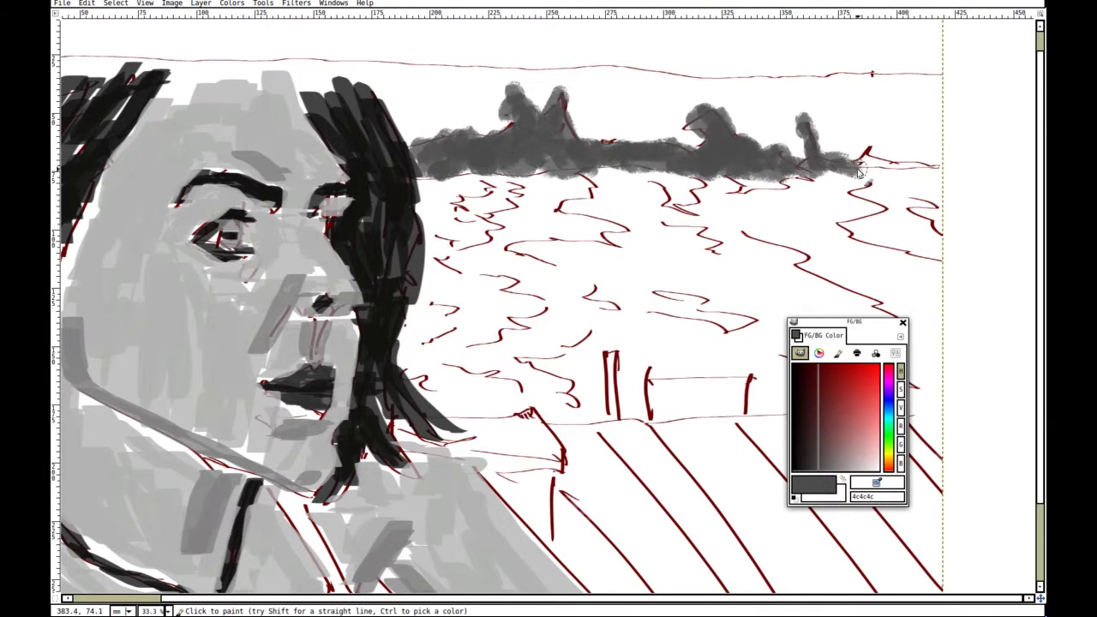
left_click_drag(926, 171, 858, 169)
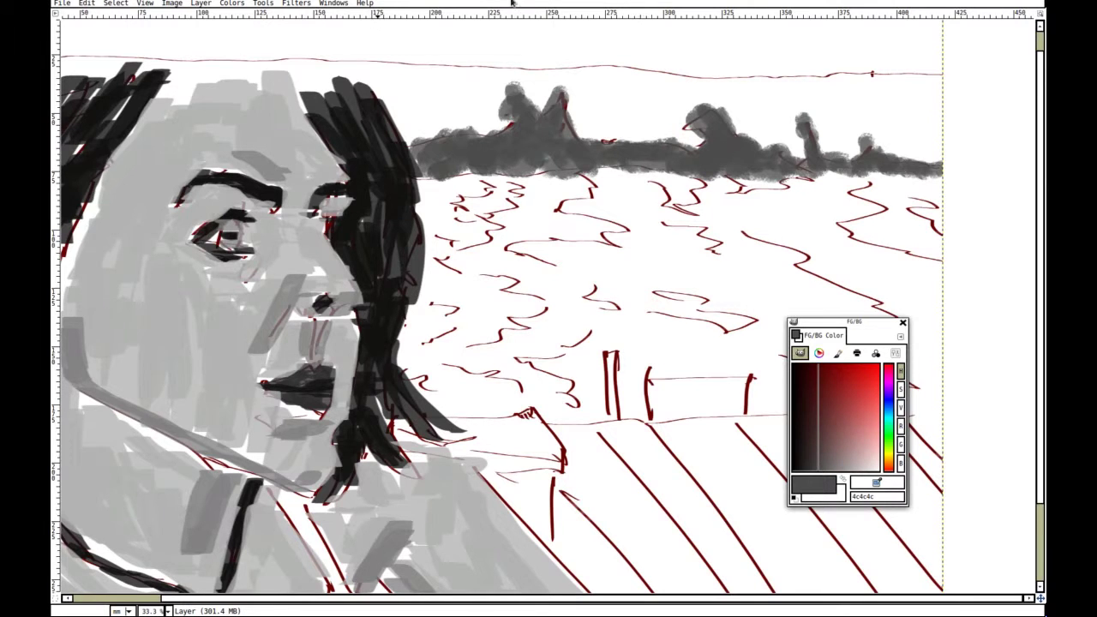
Set the foreground to cccccc and paint the sky behind the shoreline, from the hair to the canvas edge.
mouse_move(861, 446)
left_mouse_down()
mouse_move(853, 470)
mouse_move(863, 473)
left_mouse_up()
left_click_drag(460, 112, 481, 128)
mouse_move(415, 122)
left_mouse_down()
mouse_move(414, 82)
mouse_move(455, 83)
left_mouse_up()
mouse_move(531, 93)
left_mouse_down()
mouse_move(591, 86)
mouse_move(673, 141)
mouse_move(634, 73)
mouse_move(655, 122)
left_mouse_up()
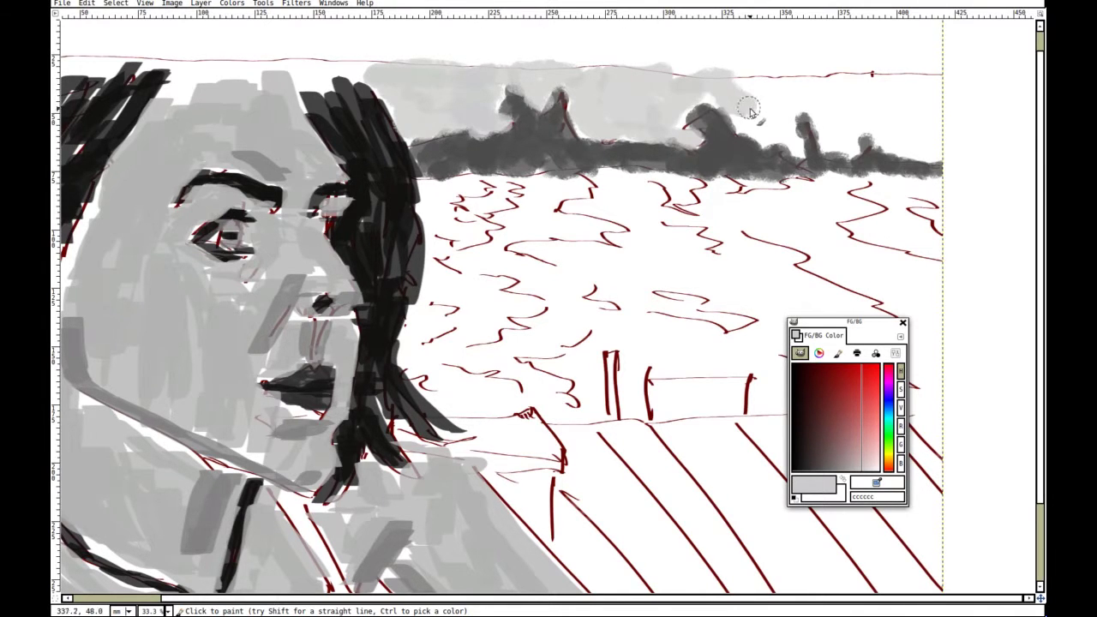
mouse_move(774, 150)
left_mouse_down()
mouse_move(735, 78)
mouse_move(911, 88)
mouse_move(904, 137)
mouse_move(828, 105)
mouse_move(857, 109)
left_mouse_up()
Set the foreground to 979797 and paint patches of rippling water between the shoreline and the railing.
left_click_drag(838, 442, 843, 472)
mouse_move(632, 205)
left_mouse_down()
mouse_move(645, 208)
mouse_move(583, 181)
mouse_move(651, 206)
mouse_move(658, 281)
mouse_move(519, 254)
mouse_move(659, 300)
mouse_move(737, 352)
mouse_move(634, 377)
mouse_move(655, 407)
left_mouse_up()
left_click_drag(690, 198, 625, 3)
left_click_drag(659, 144, 649, 2)
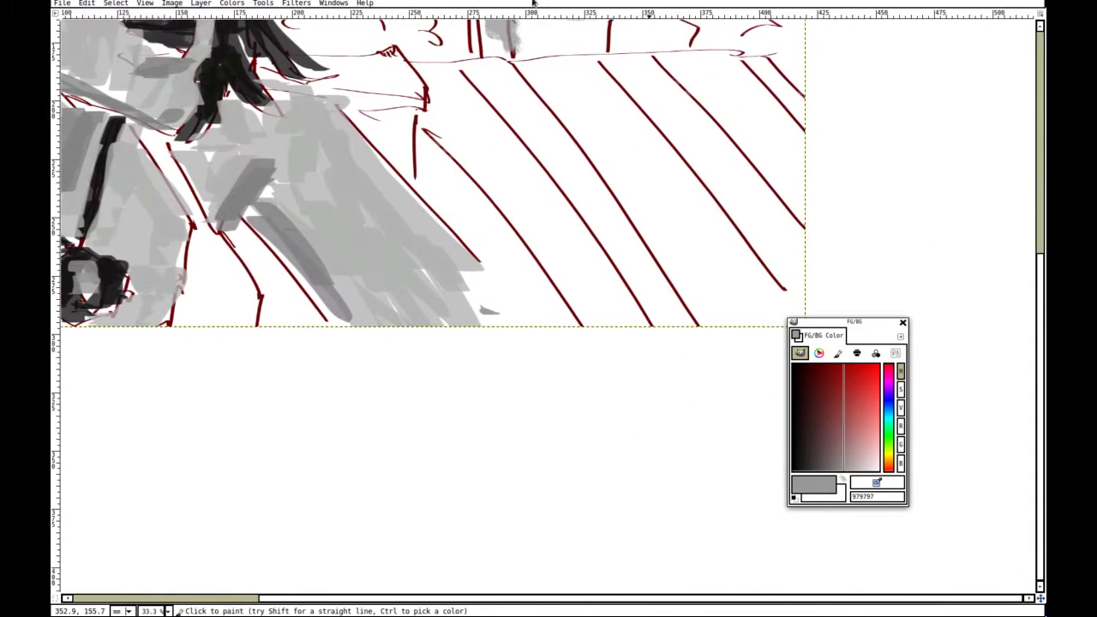
scroll(685, 188, "up", 8)
mouse_move(754, 225)
left_mouse_down()
mouse_move(727, 189)
mouse_move(683, 171)
mouse_move(754, 167)
mouse_move(736, 228)
mouse_move(814, 248)
mouse_move(754, 263)
mouse_move(818, 257)
mouse_move(816, 157)
left_mouse_up()
mouse_move(375, 163)
left_mouse_down()
mouse_move(369, 214)
mouse_move(388, 274)
mouse_move(420, 287)
mouse_move(351, 331)
mouse_move(470, 392)
mouse_move(458, 385)
left_mouse_up()
left_click_drag(686, 330, 649, 368)
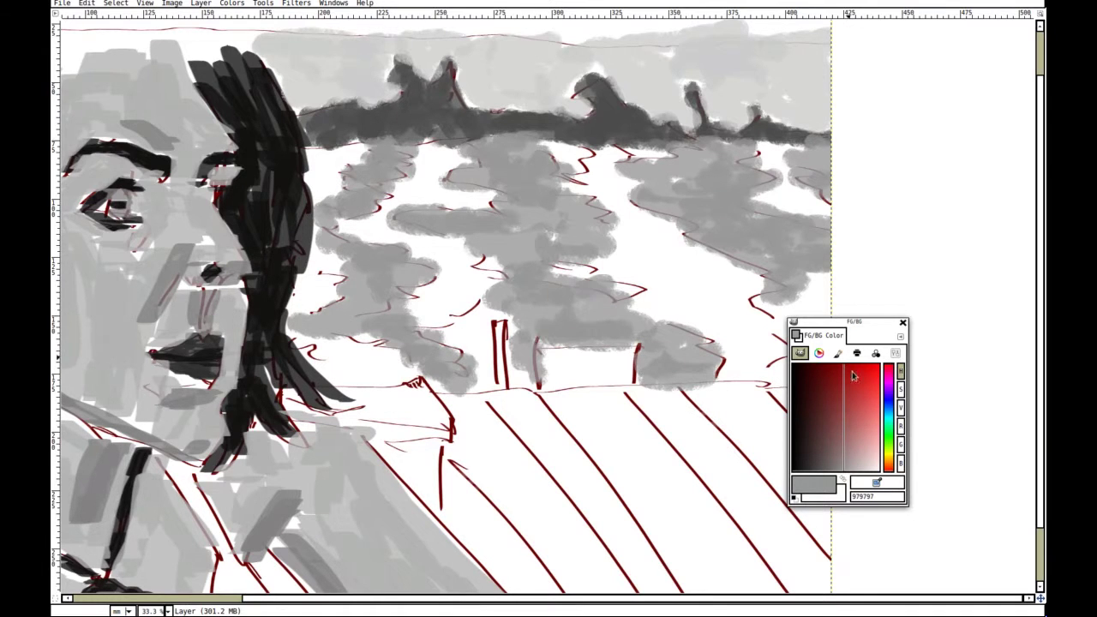
Set the foreground to 737373 and dab darker ripples over the water beside the face.
left_click(830, 473)
mouse_move(493, 204)
left_mouse_down()
mouse_move(432, 158)
mouse_move(400, 201)
mouse_move(432, 250)
mouse_move(428, 287)
mouse_move(484, 330)
mouse_move(469, 272)
mouse_move(493, 377)
mouse_move(307, 351)
mouse_move(325, 343)
mouse_move(334, 265)
left_mouse_up()
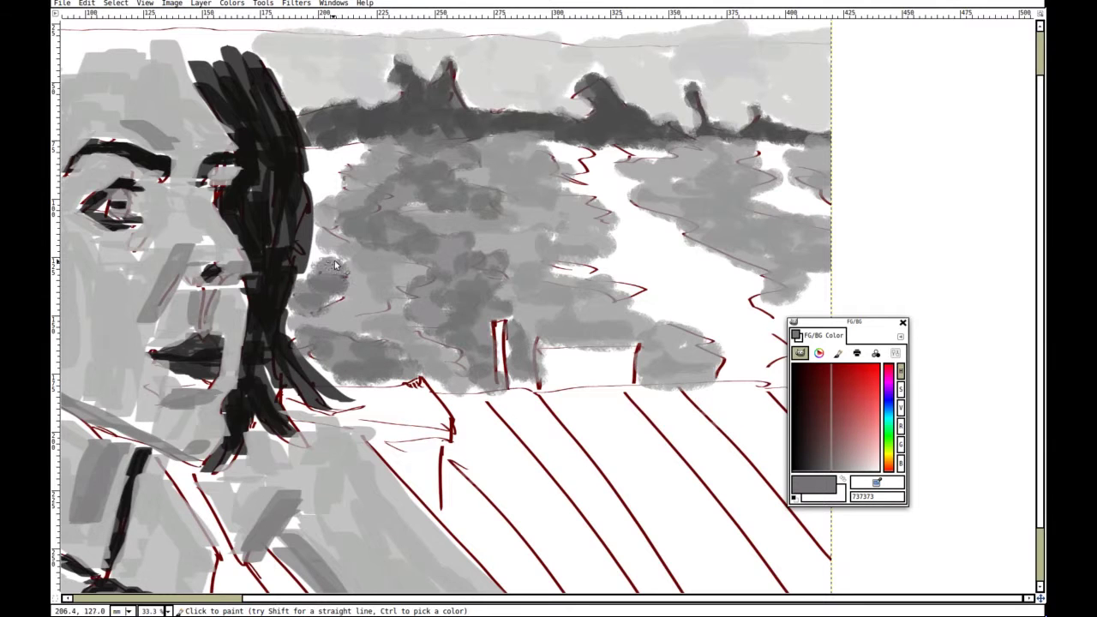
left_click_drag(325, 188, 360, 141)
Cover the remaining white water toward the canvas edge with darker ripples in 737373.
mouse_move(575, 159)
left_mouse_down()
mouse_move(548, 150)
mouse_move(660, 167)
mouse_move(632, 209)
mouse_move(631, 268)
mouse_move(673, 310)
left_mouse_up()
mouse_move(642, 223)
left_mouse_down()
mouse_move(706, 238)
mouse_move(656, 223)
left_mouse_up()
mouse_move(657, 223)
left_mouse_down()
mouse_move(718, 374)
mouse_move(613, 278)
mouse_move(672, 287)
left_mouse_up()
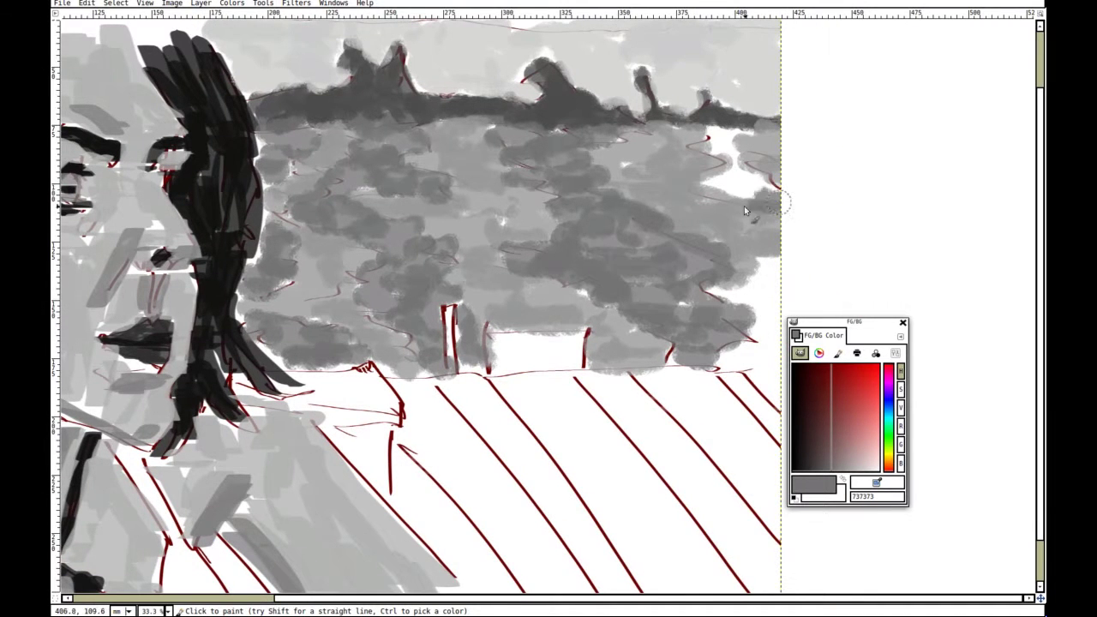
mouse_move(763, 257)
left_mouse_down()
mouse_move(738, 306)
mouse_move(715, 292)
left_mouse_up()
left_click_drag(476, 195, 512, 231)
left_click_drag(473, 433, 516, 61)
left_click_drag(440, 95, 483, 344)
Open the Brushes dialog, choose the 2. Hardness 025 brush, and move the dialogs clear of the painting.
left_click_drag(865, 322, 963, 342)
left_click(331, 7)
mouse_move(352, 26)
left_click(540, 201)
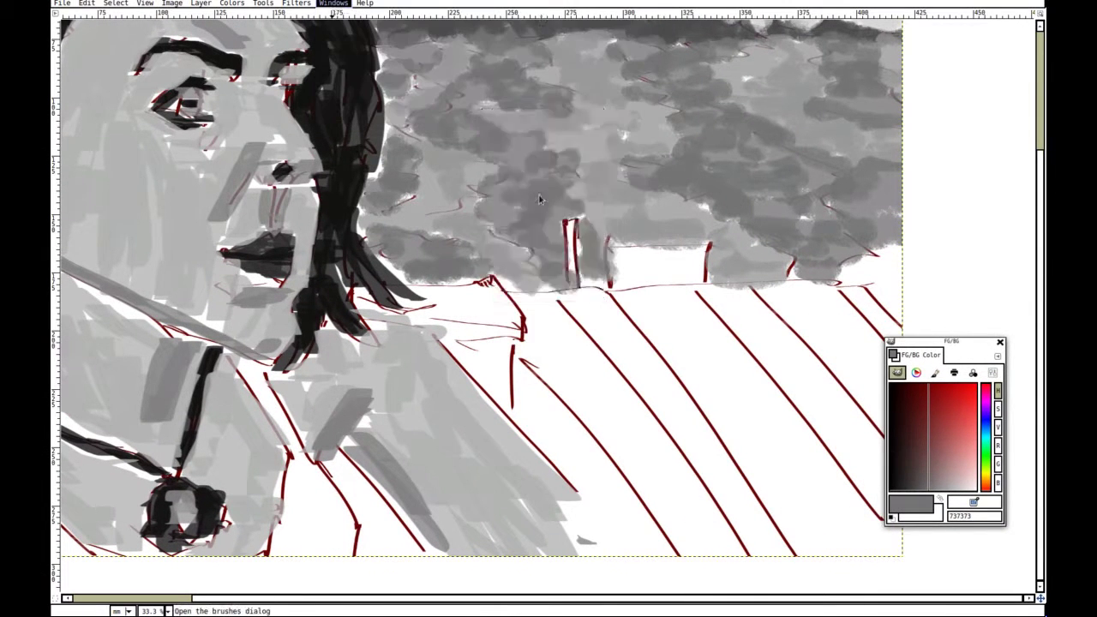
scroll(554, 218, "up", 3)
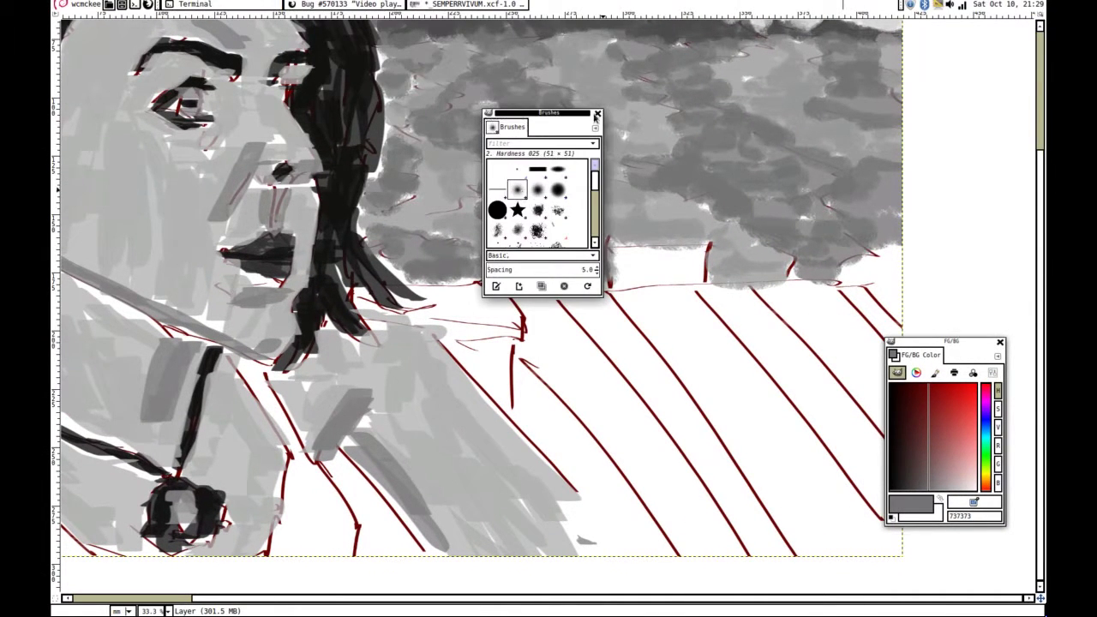
left_click_drag(595, 115, 997, 25)
Pick a medium grey and fill the planked deck in the foreground with soft strokes.
left_click(940, 490)
mouse_move(671, 349)
left_mouse_down()
mouse_move(765, 481)
mouse_move(810, 465)
mouse_move(669, 288)
mouse_move(631, 311)
mouse_move(689, 353)
mouse_move(619, 309)
left_mouse_up()
mouse_move(765, 482)
left_mouse_down()
mouse_move(690, 360)
mouse_move(747, 488)
left_mouse_up()
mouse_move(677, 249)
left_mouse_down()
mouse_move(741, 300)
mouse_move(798, 310)
mouse_move(715, 234)
mouse_move(796, 248)
mouse_move(803, 261)
left_mouse_up()
mouse_move(597, 482)
left_mouse_down()
mouse_move(500, 374)
mouse_move(595, 416)
mouse_move(469, 276)
mouse_move(438, 289)
mouse_move(456, 326)
mouse_move(421, 306)
left_mouse_up()
mouse_move(435, 242)
left_mouse_down()
mouse_move(514, 252)
mouse_move(424, 274)
mouse_move(368, 233)
left_mouse_up()
Set the foreground to 555555 and paint darker soft bands along the deck planks.
left_click(928, 489)
mouse_move(557, 297)
left_mouse_down()
mouse_move(632, 407)
mouse_move(515, 229)
mouse_move(702, 435)
mouse_move(686, 476)
left_mouse_up()
left_click(918, 489)
mouse_move(747, 326)
left_mouse_down()
mouse_move(760, 318)
mouse_move(652, 213)
mouse_move(687, 237)
left_mouse_up()
mouse_move(788, 222)
left_mouse_down()
mouse_move(771, 283)
mouse_move(819, 219)
left_mouse_up()
mouse_move(458, 345)
left_mouse_down()
mouse_move(408, 276)
mouse_move(472, 369)
mouse_move(578, 463)
left_mouse_up()
left_click_drag(337, 252, 528, 283)
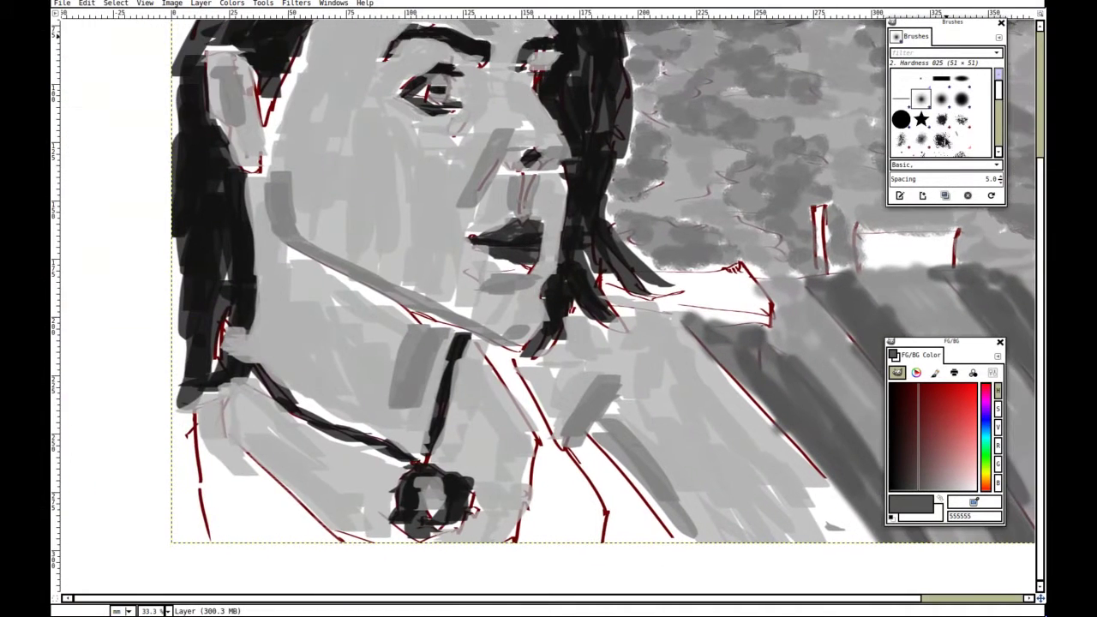
Choose the 2. Block 01 brush, set the foreground to 323232, and fill the clothing strap between the pendant and the raised arm.
left_click(940, 80)
left_click_drag(911, 484, 906, 500)
mouse_move(547, 462)
left_mouse_down()
mouse_move(541, 530)
mouse_move(579, 506)
left_mouse_up()
mouse_move(570, 461)
left_mouse_down()
mouse_move(597, 534)
mouse_move(502, 355)
left_mouse_up()
left_click_drag(310, 243, 473, 120)
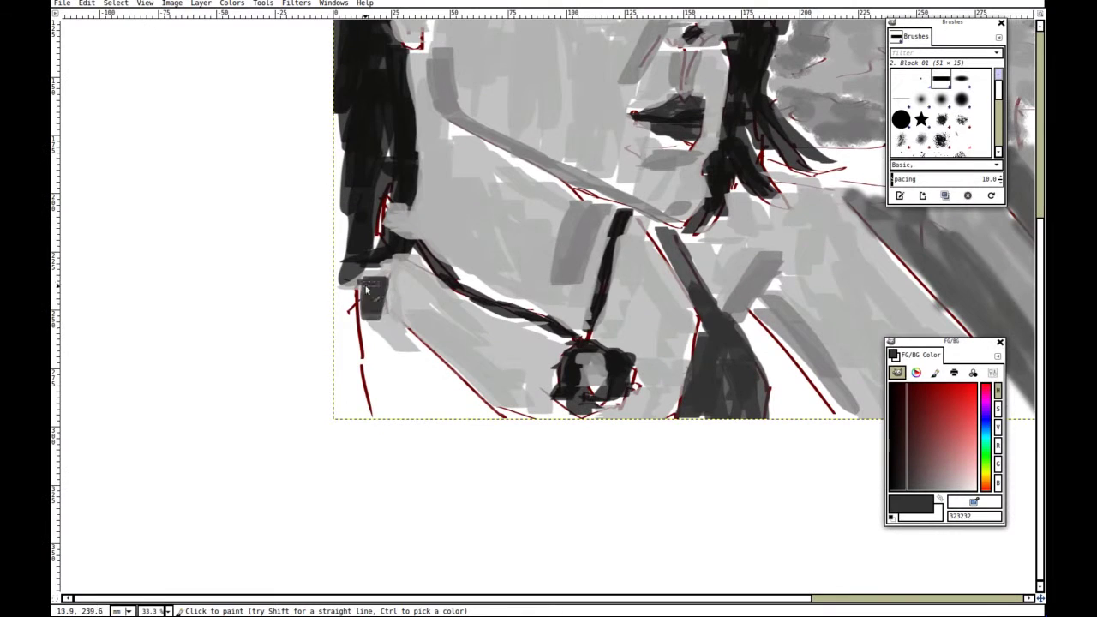
Paint the other clothing strap in 323232, from the near shoulder down to the pendant.
left_click_drag(366, 290, 454, 413)
left_click_drag(382, 350, 416, 418)
left_click_drag(566, 179, 589, 270)
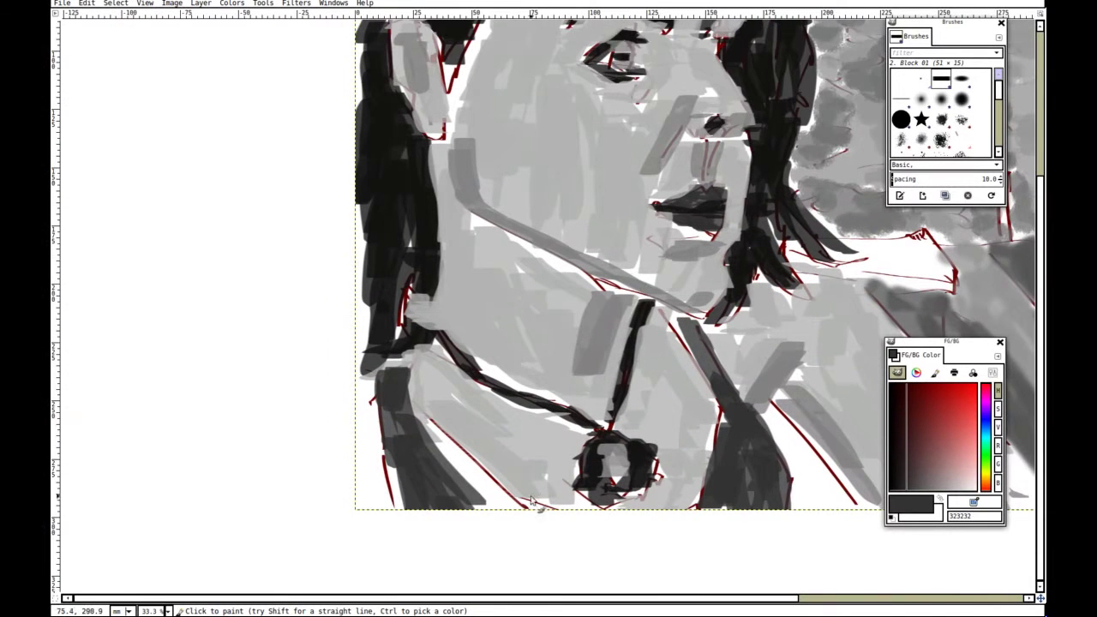
mouse_move(508, 475)
left_mouse_down()
mouse_move(442, 432)
mouse_move(390, 368)
left_mouse_up()
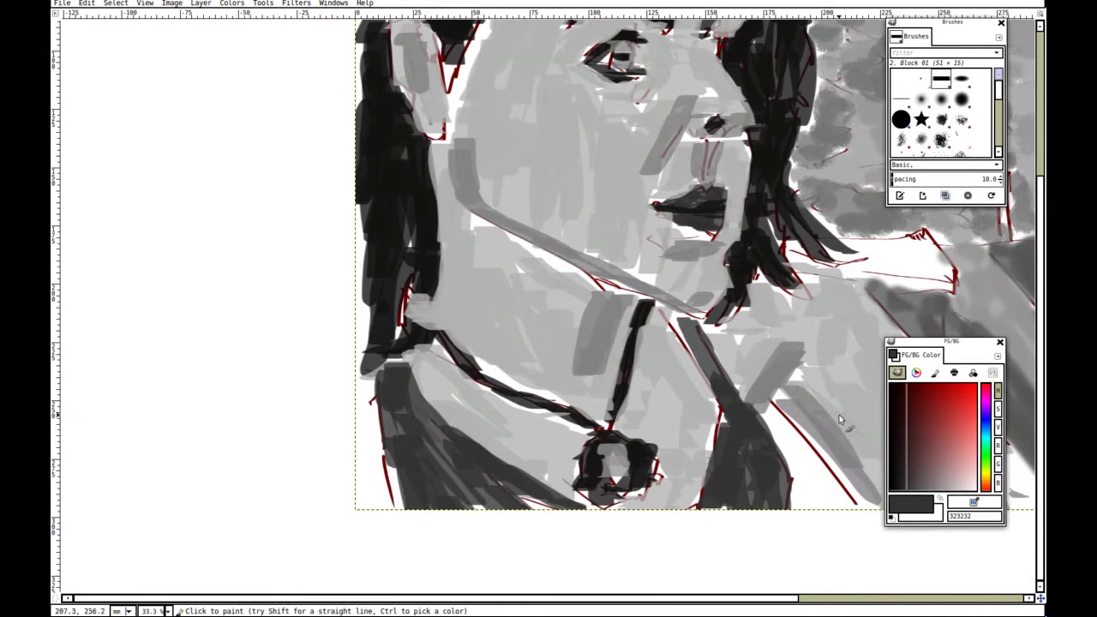
Set the foreground to b0b0b0 and fill the white shoulder area outside the dark strap at the canvas corner.
left_click_drag(951, 483, 949, 499)
left_click_drag(384, 430, 432, 507)
left_click_drag(408, 488, 423, 508)
mouse_move(372, 404)
left_mouse_down()
mouse_move(367, 501)
mouse_move(416, 509)
left_mouse_up()
left_click_drag(557, 199, 546, 320)
mouse_move(949, 564)
left_mouse_down()
mouse_move(549, 342)
mouse_move(556, 374)
left_mouse_up()
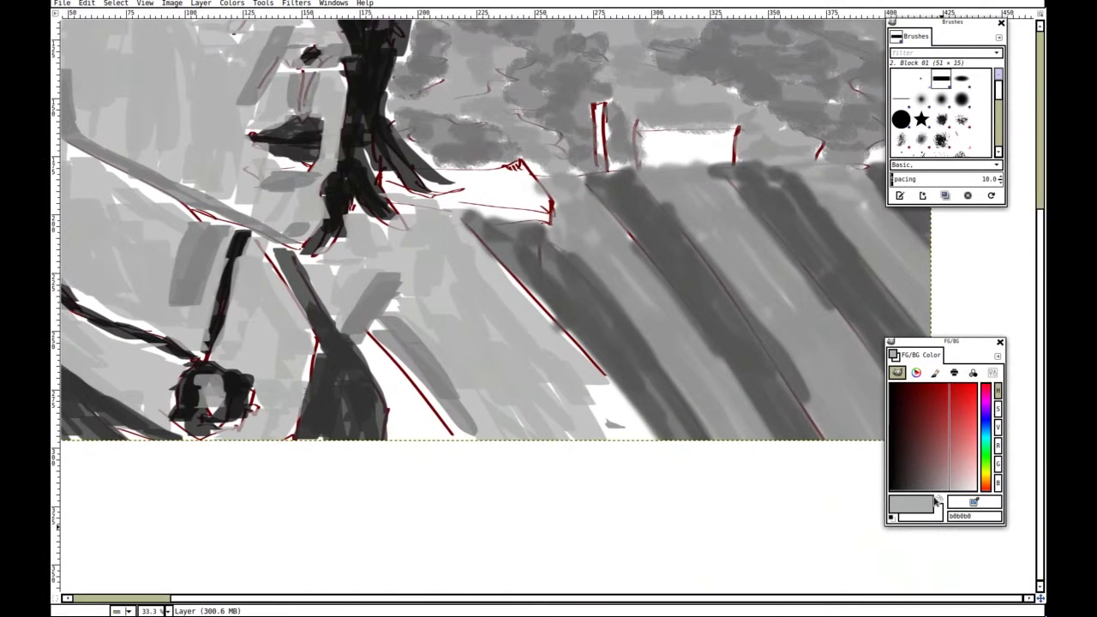
Pick a darker mid grey, choose the 2. Hardness 025 brush, and fill the white gap between the strap and the arm.
left_click(935, 489)
left_click(921, 100)
mouse_move(406, 411)
left_mouse_down()
mouse_move(402, 429)
mouse_move(436, 418)
mouse_move(385, 364)
left_mouse_up()
mouse_move(497, 219)
left_mouse_down()
mouse_move(618, 304)
mouse_move(671, 443)
mouse_move(521, 314)
left_mouse_up()
mouse_move(674, 310)
left_mouse_down()
mouse_move(475, 337)
mouse_move(476, 359)
left_mouse_up()
Set the foreground to aeaeae and fill the white block and railing posts between the water and the deck.
left_click(948, 489)
left_click_drag(428, 254, 425, 312)
mouse_move(468, 279)
left_mouse_down()
mouse_move(470, 303)
mouse_move(497, 303)
left_mouse_up()
left_click_drag(328, 333, 210, 326)
mouse_move(738, 296)
left_mouse_down()
mouse_move(685, 234)
mouse_move(676, 260)
left_mouse_up()
left_click_drag(689, 292, 713, 364)
mouse_move(266, 314)
left_mouse_down()
mouse_move(618, 265)
mouse_move(545, 269)
left_mouse_up()
Save the greyscale painting.
right_click(273, 111)
mouse_move(296, 124)
left_click(377, 206)
Add a new layer to the image for the colour painting.
right_click(360, 172)
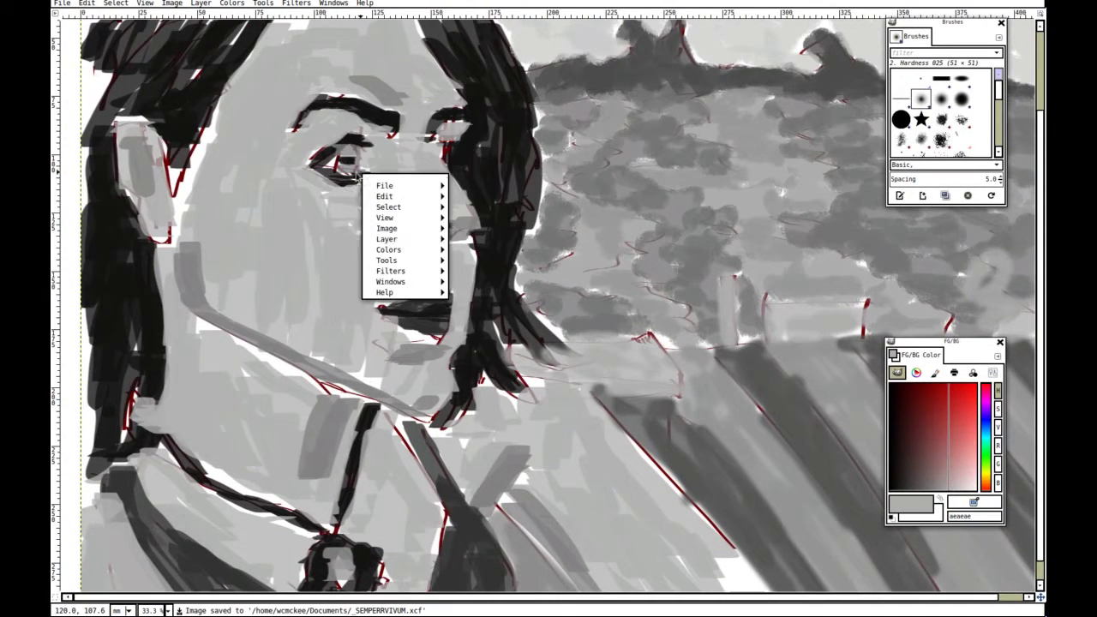
mouse_move(377, 239)
left_click(461, 246)
left_click(592, 387)
left_click(589, 386)
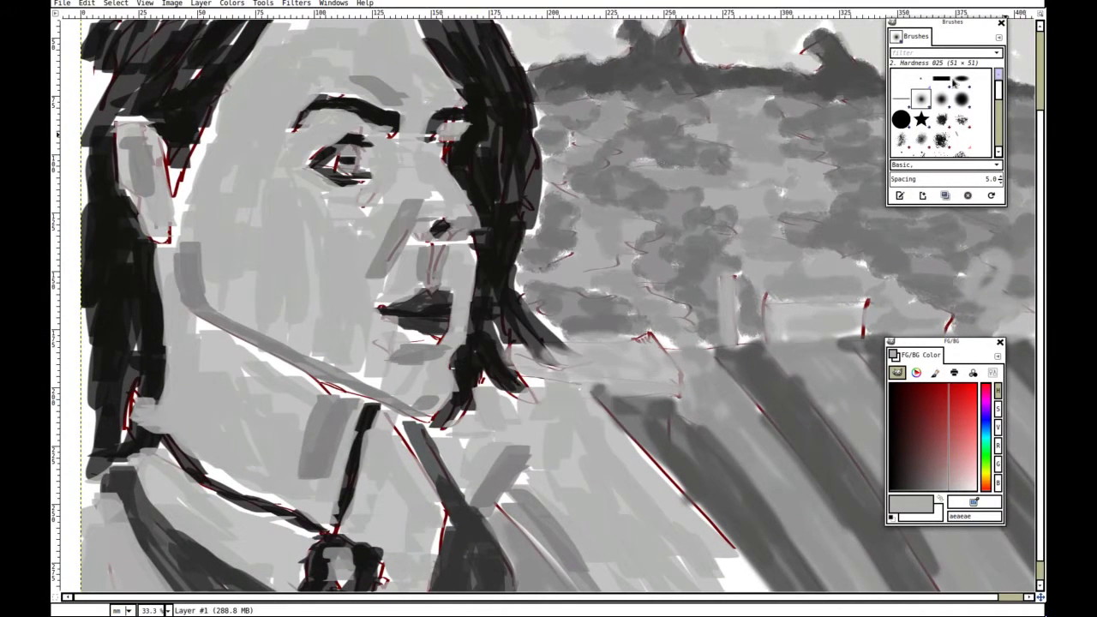
Choose the 2. Block 01 brush, set a muted yellow skin tone ccc77a, and cover the forehead and temples.
left_click(940, 79)
left_click(985, 474)
mouse_move(957, 434)
left_mouse_down()
mouse_move(949, 398)
mouse_move(962, 460)
mouse_move(961, 424)
mouse_move(961, 447)
left_mouse_up()
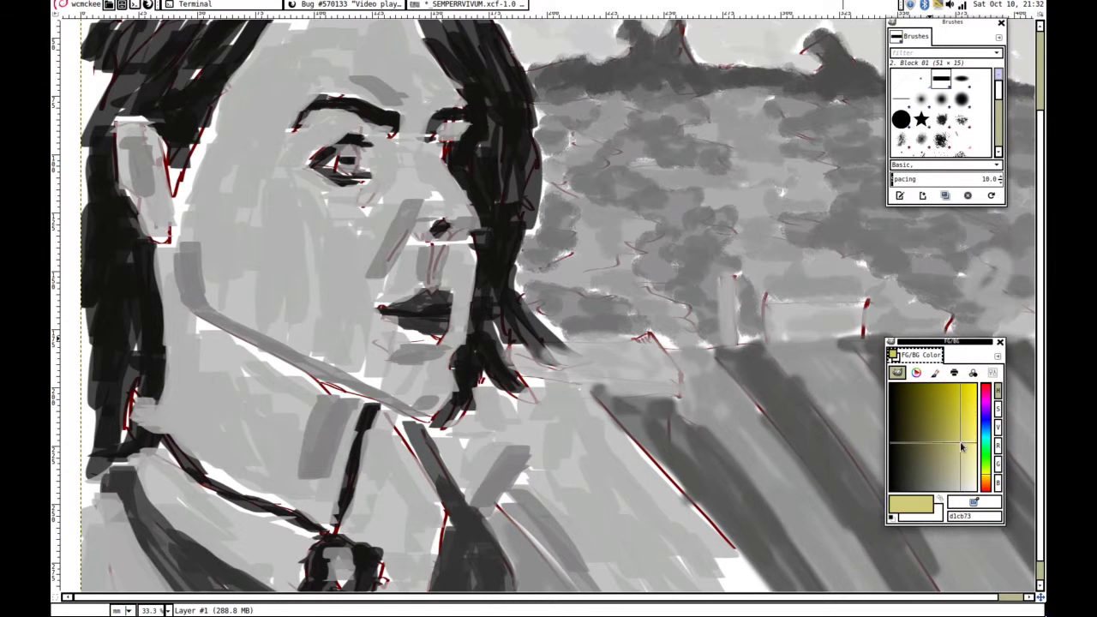
left_click_drag(418, 118, 411, 137)
mouse_move(437, 74)
left_mouse_down()
mouse_move(394, 54)
mouse_move(436, 128)
left_mouse_up()
mouse_move(437, 165)
left_mouse_down()
mouse_move(399, 124)
mouse_move(430, 122)
mouse_move(373, 125)
mouse_move(358, 96)
mouse_move(328, 152)
mouse_move(394, 163)
left_mouse_up()
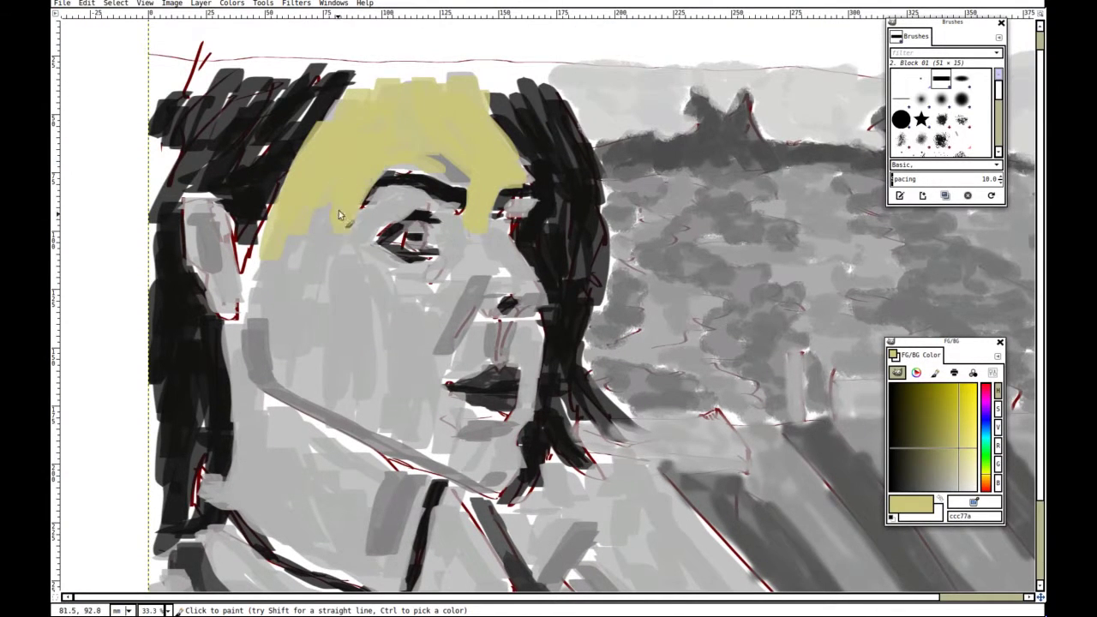
Cover the cheek, nose, mouth area, chin, ear and upper neck with the ccc77a skin tone.
left_click_drag(318, 333, 276, 296)
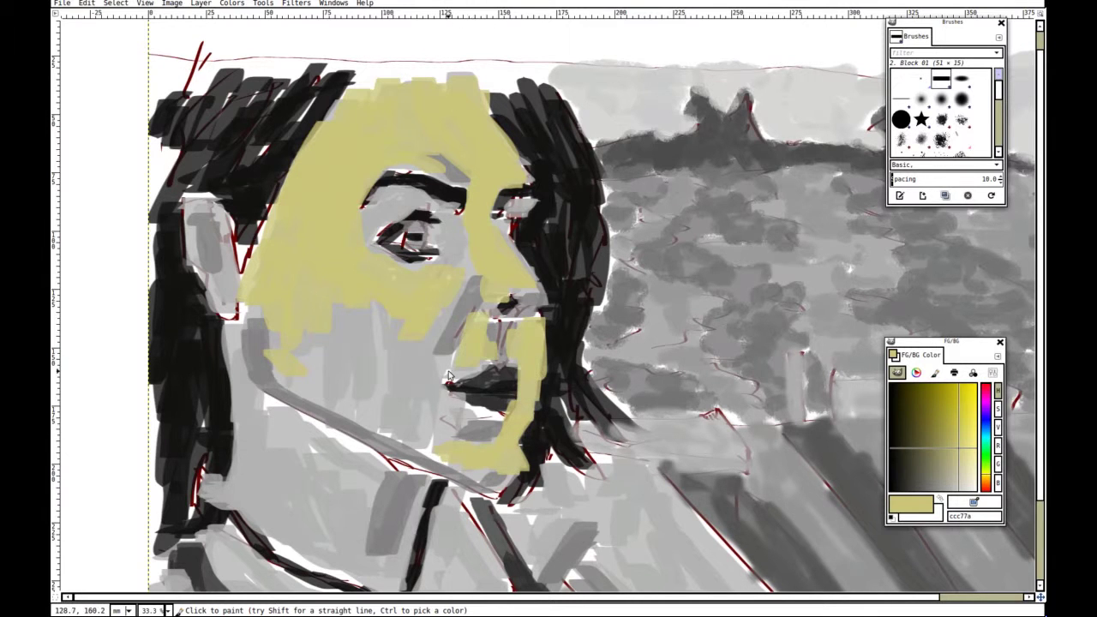
mouse_move(420, 390)
left_mouse_down()
mouse_move(363, 389)
mouse_move(330, 321)
left_mouse_up()
mouse_move(398, 328)
left_mouse_down()
mouse_move(448, 233)
mouse_move(508, 208)
left_mouse_up()
left_click_drag(347, 175, 338, 152)
mouse_move(329, 194)
left_mouse_down()
mouse_move(356, 318)
mouse_move(395, 307)
left_mouse_up()
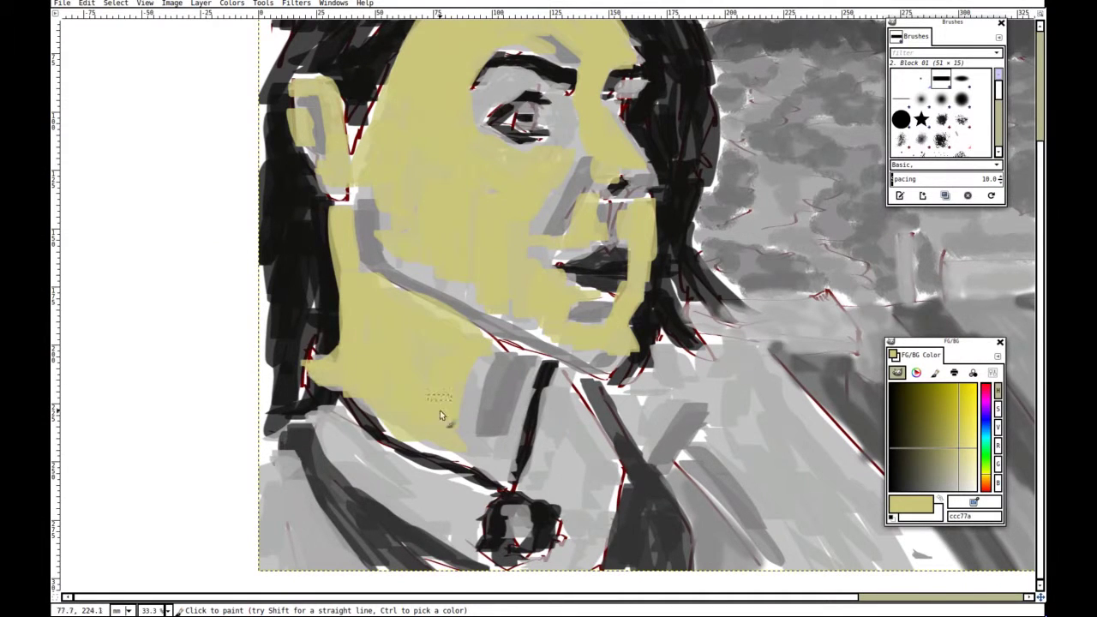
Cover the lower neck, chest around the pendant and near shoulder with the ccc77a skin tone.
scroll(511, 445, "down", 5)
scroll(511, 444, "left", 3)
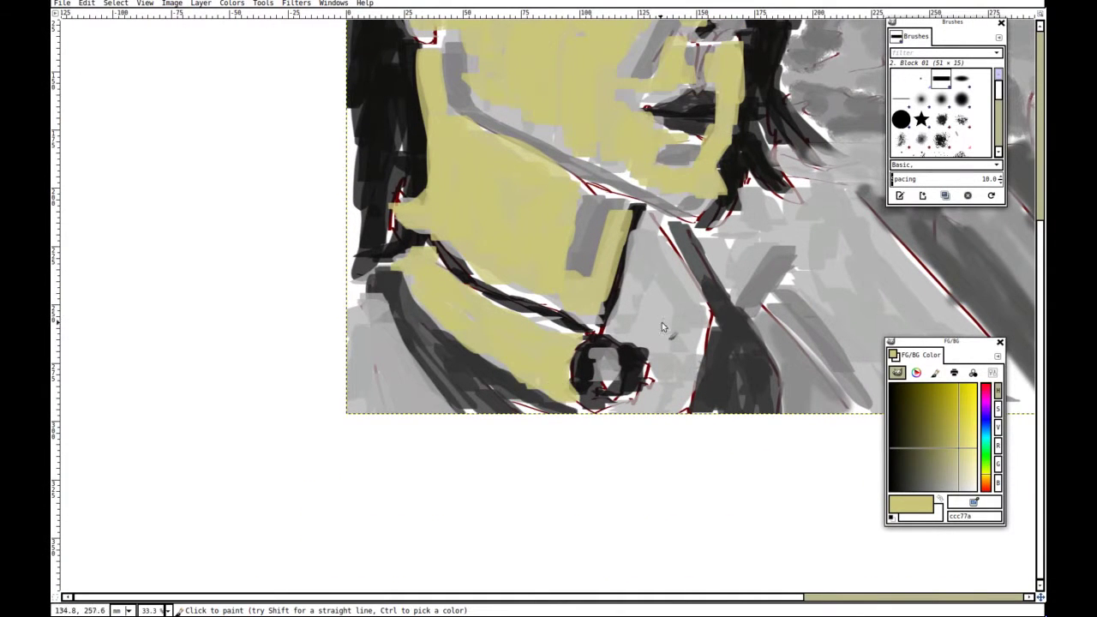
left_click_drag(667, 240, 712, 312)
mouse_move(554, 227)
left_mouse_down()
mouse_move(563, 306)
mouse_move(511, 245)
left_mouse_up()
mouse_move(316, 347)
left_mouse_down()
mouse_move(335, 431)
mouse_move(314, 394)
left_mouse_up()
left_click_drag(754, 260, 528, 353)
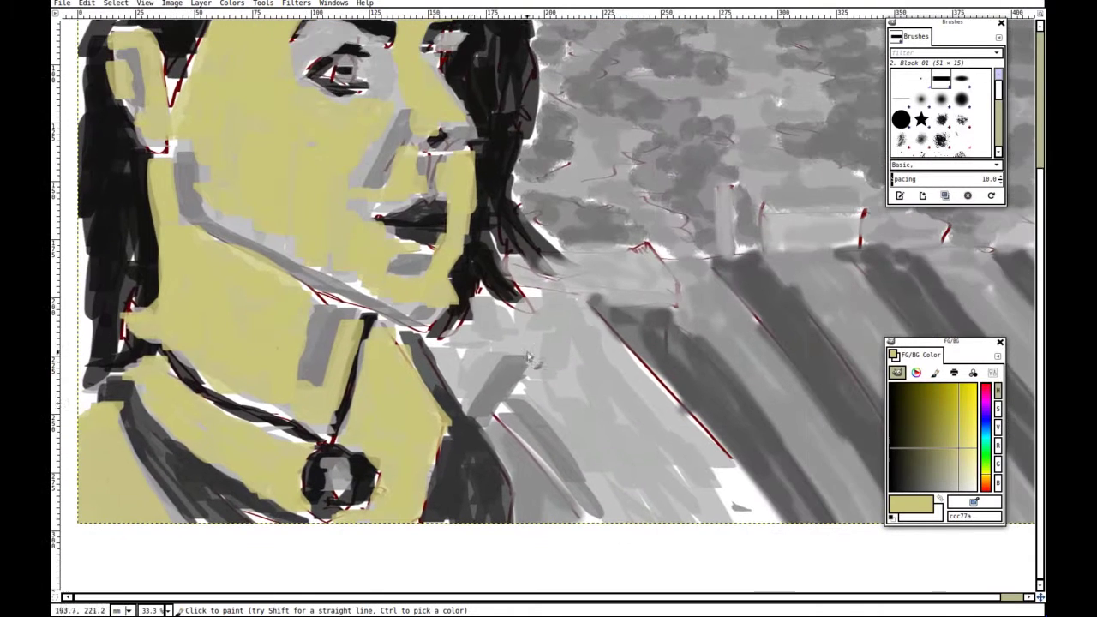
Cover the hand and raised arm with ccc77a, and fill the upper lid area of the near eye.
mouse_move(457, 340)
left_mouse_down()
mouse_move(520, 339)
mouse_move(546, 306)
left_mouse_up()
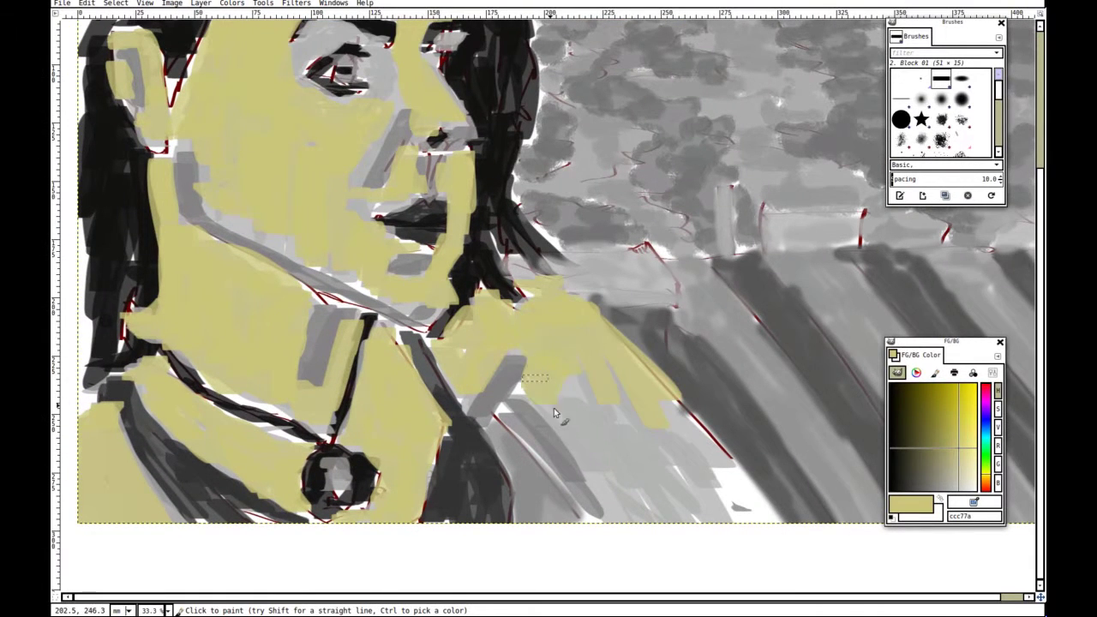
scroll(379, 223, "up", 3)
scroll(380, 223, "left", 2)
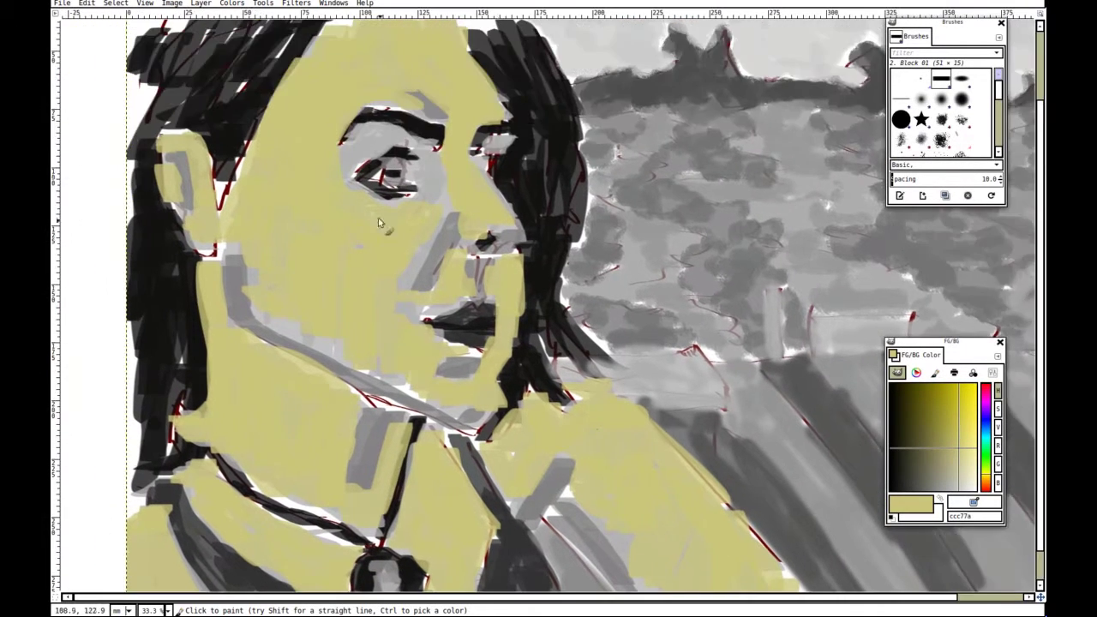
mouse_move(527, 184)
left_mouse_down()
mouse_move(540, 190)
mouse_move(476, 101)
mouse_move(467, 209)
left_mouse_up()
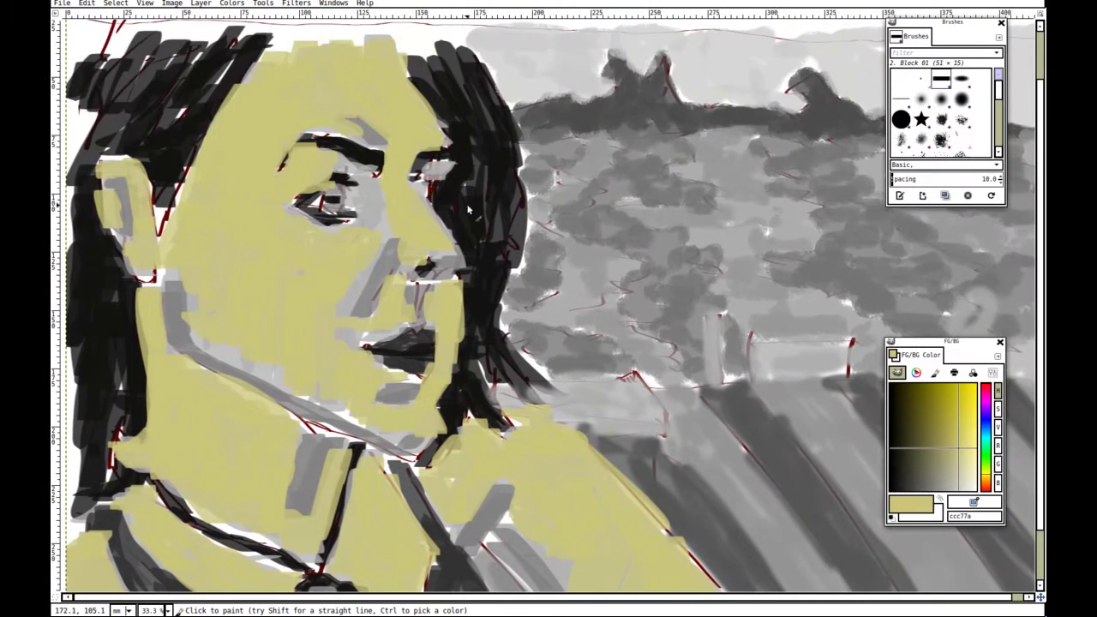
left_click_drag(475, 337, 532, 225)
Mix a darker skin shadow 9e9a5f using CMYK values, and paint the shadow along the jawline and under the lip.
left_click(916, 372)
left_click(934, 372)
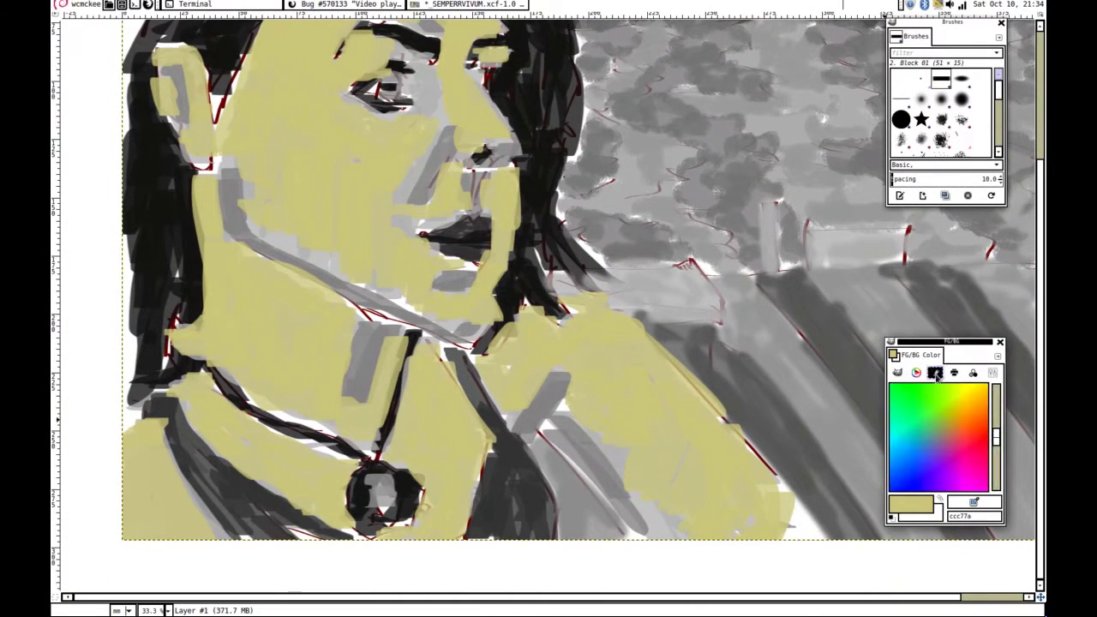
left_click(953, 372)
left_click_drag(916, 426, 926, 426)
left_click_drag(230, 171, 294, 259)
mouse_move(294, 259)
left_mouse_down()
mouse_move(399, 323)
mouse_move(487, 317)
left_mouse_up()
left_click_drag(467, 290, 443, 283)
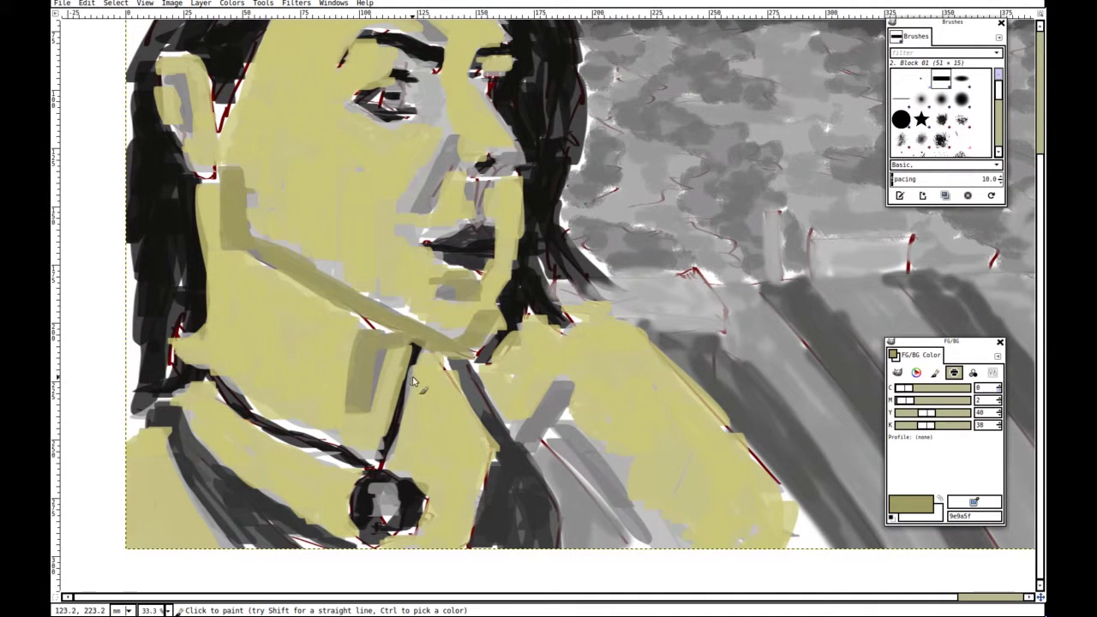
Paint 9e9a5f shadows on the hand, beside the nose, around the eye, and on the brow and ear.
left_click_drag(560, 388, 532, 435)
left_click_drag(593, 326, 609, 437)
left_click_drag(463, 249, 432, 318)
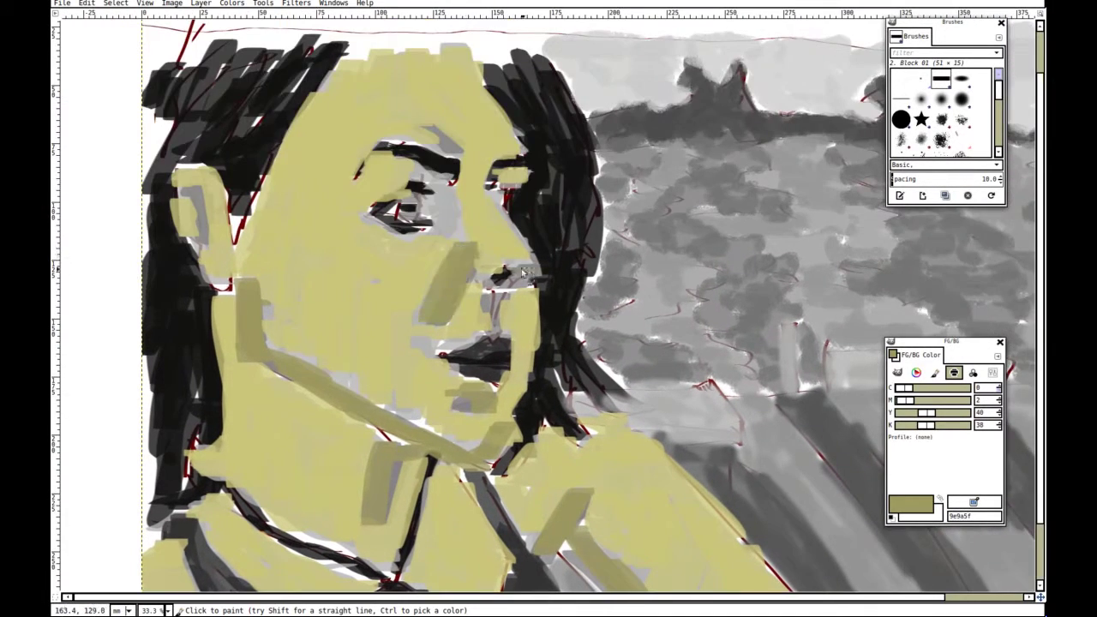
left_click_drag(518, 269, 490, 278)
left_click_drag(445, 193, 443, 233)
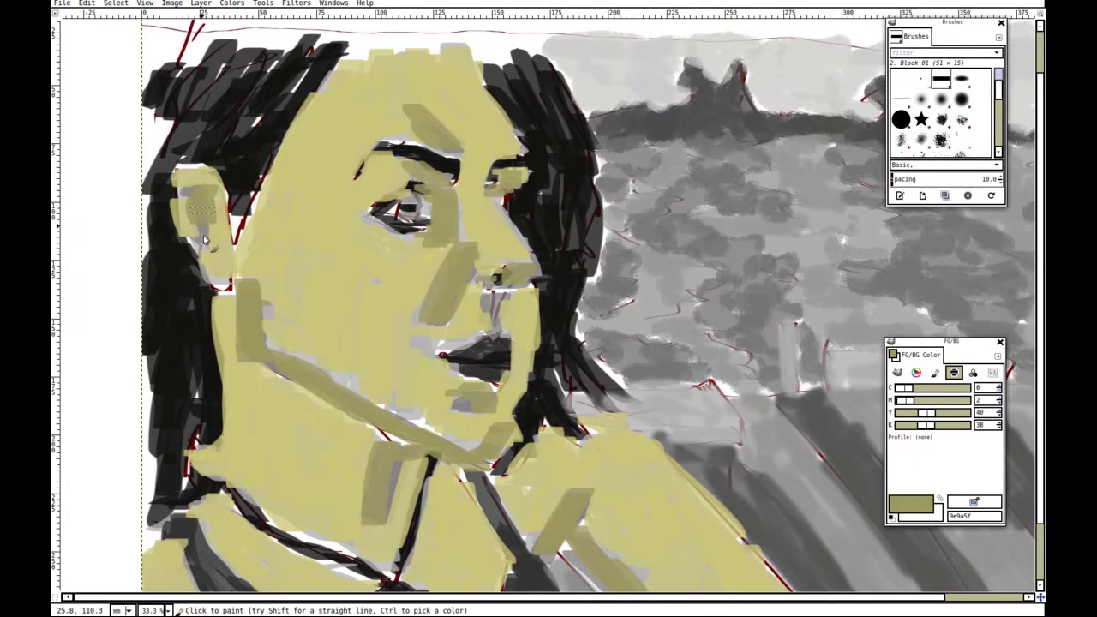
Add 9e9a5f shadows along the arm, near shoulder, collar band and chest around the pendant.
scroll(530, 206, "down", 2)
scroll(530, 205, "left", 2)
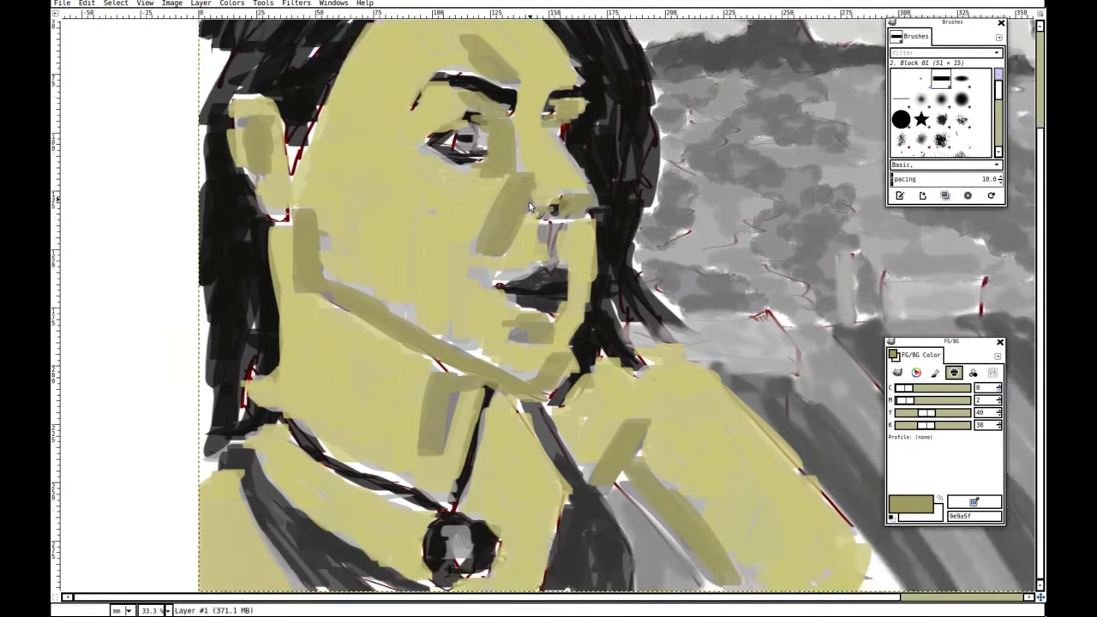
scroll(530, 206, "down", 1)
scroll(529, 206, "right", 1)
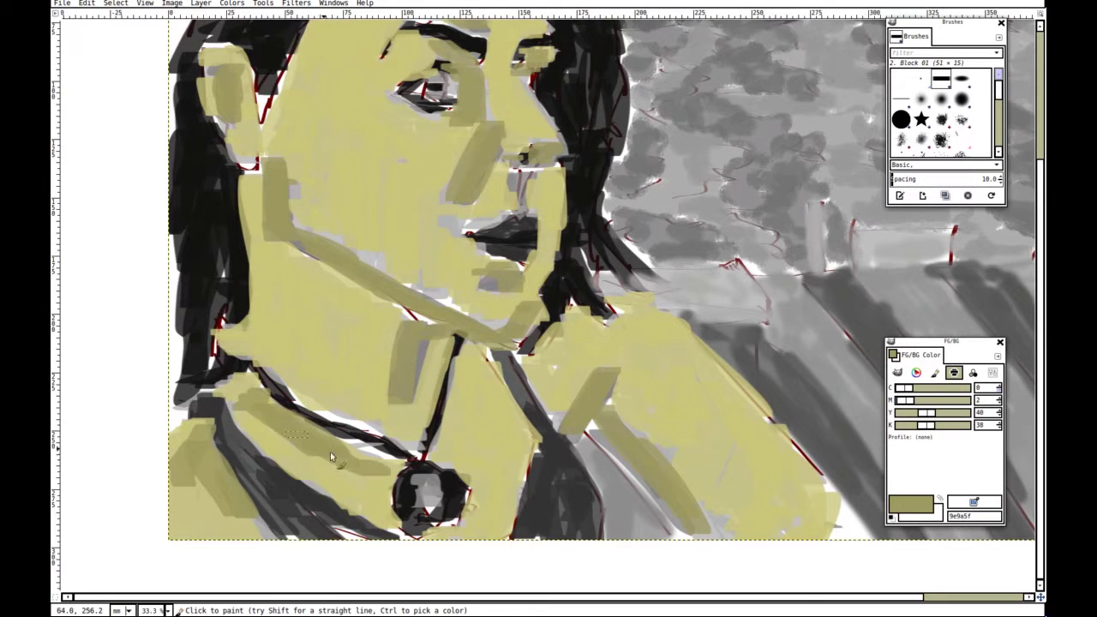
left_click_drag(330, 452, 352, 505)
mouse_move(473, 375)
left_mouse_down()
mouse_move(537, 487)
mouse_move(525, 436)
mouse_move(491, 472)
mouse_move(438, 533)
left_mouse_up()
Lower the foreground's yellow value to 27 for shade 9e9a73, and dab shadow patches over the raised arm and hand.
scroll(567, 329, "down", 1)
scroll(568, 329, "right", 1)
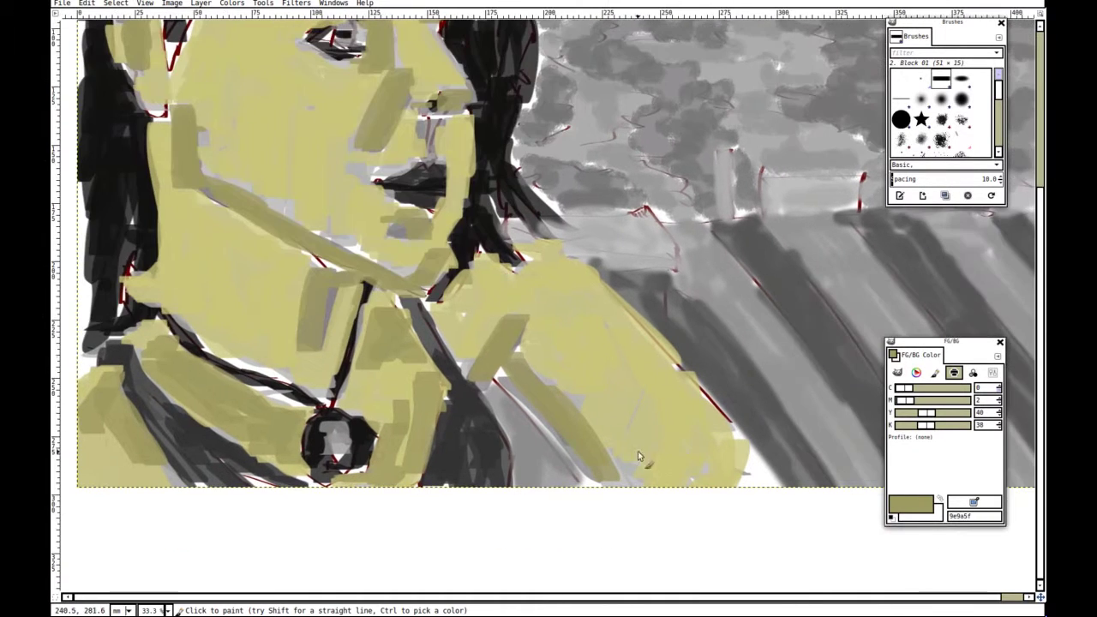
left_click(949, 413)
left_click(949, 413)
left_click_drag(901, 413, 917, 413)
left_click_drag(673, 482, 561, 326)
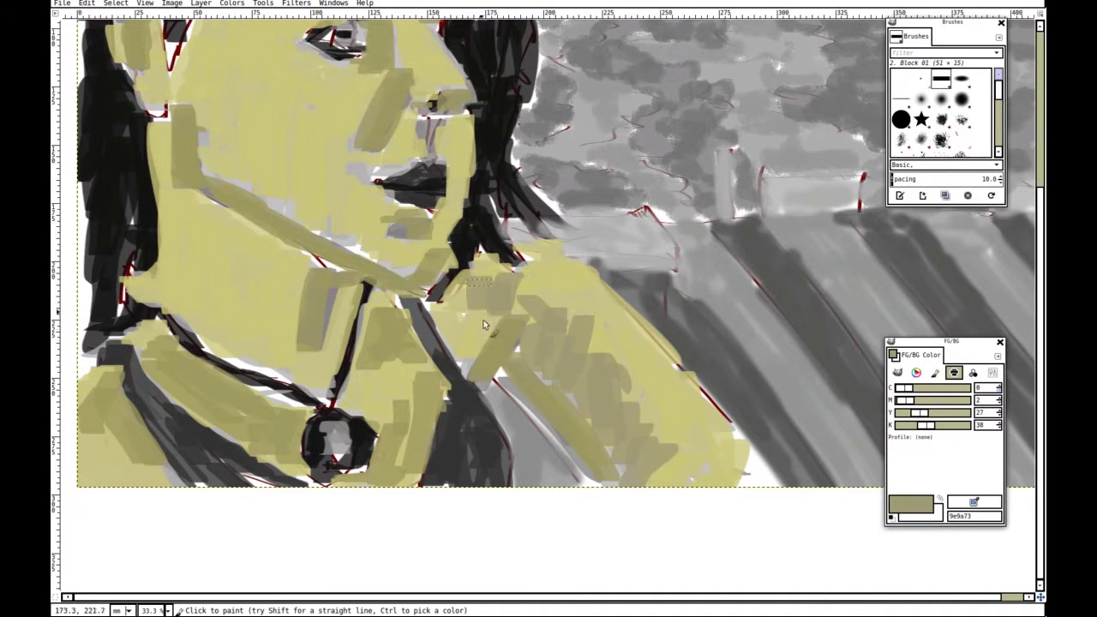
Extend the 9e9a73 shadows over the forehead edge, eye corner, side of the nose, upper lip, jaw and near shoulder.
scroll(386, 220, "up", 2)
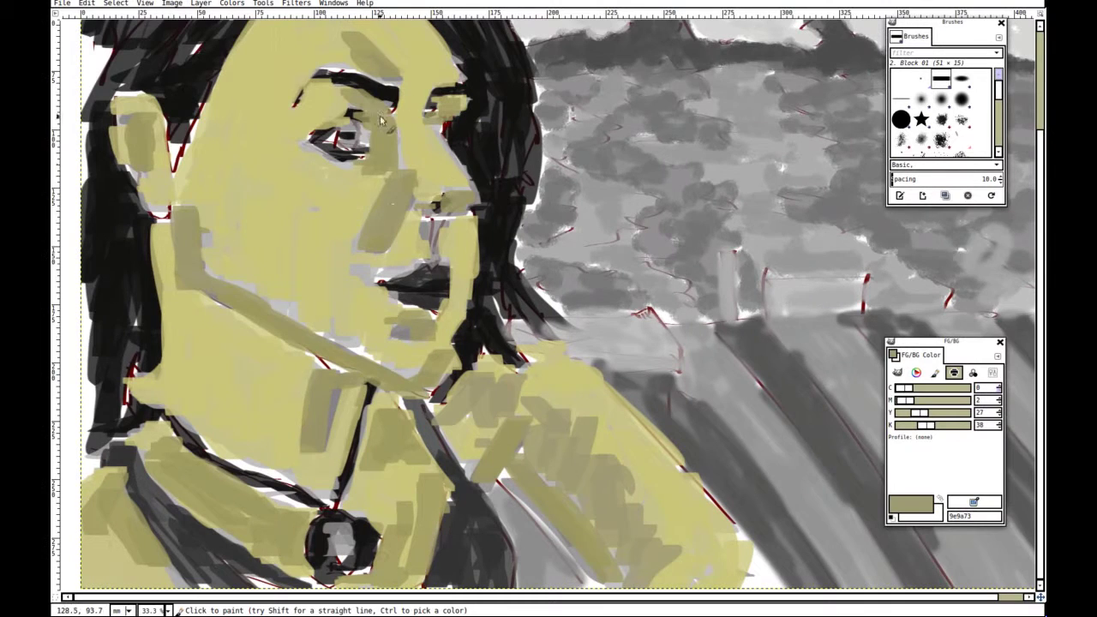
scroll(437, 112, "up", 2)
scroll(437, 111, "left", 1)
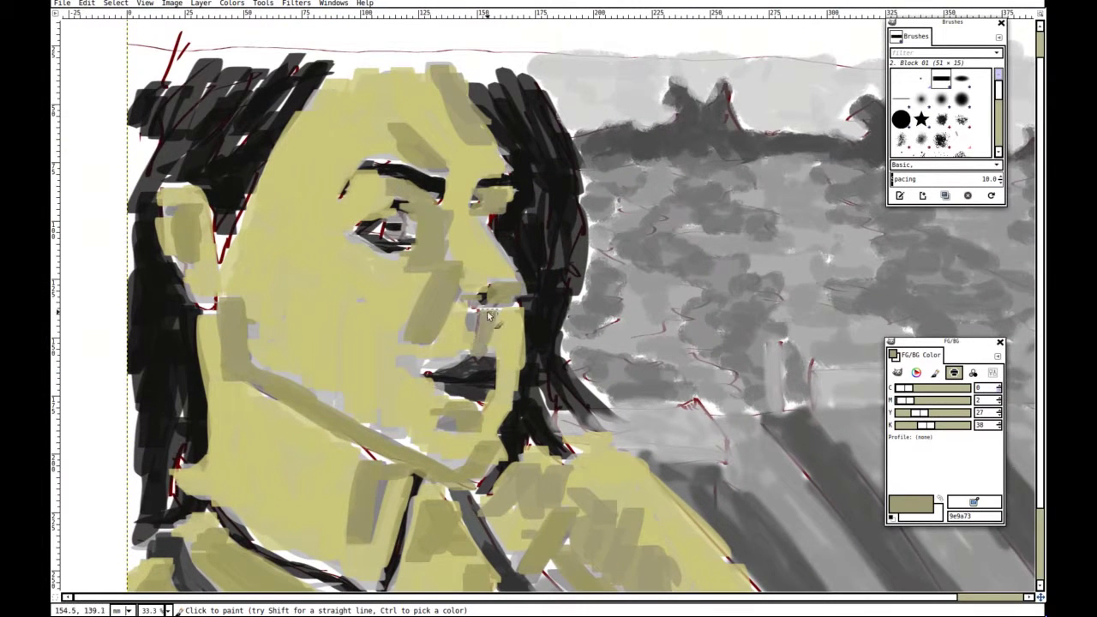
scroll(486, 315, "down", 2)
scroll(486, 316, "left", 1)
scroll(533, 257, "down", 4)
scroll(533, 257, "left", 2)
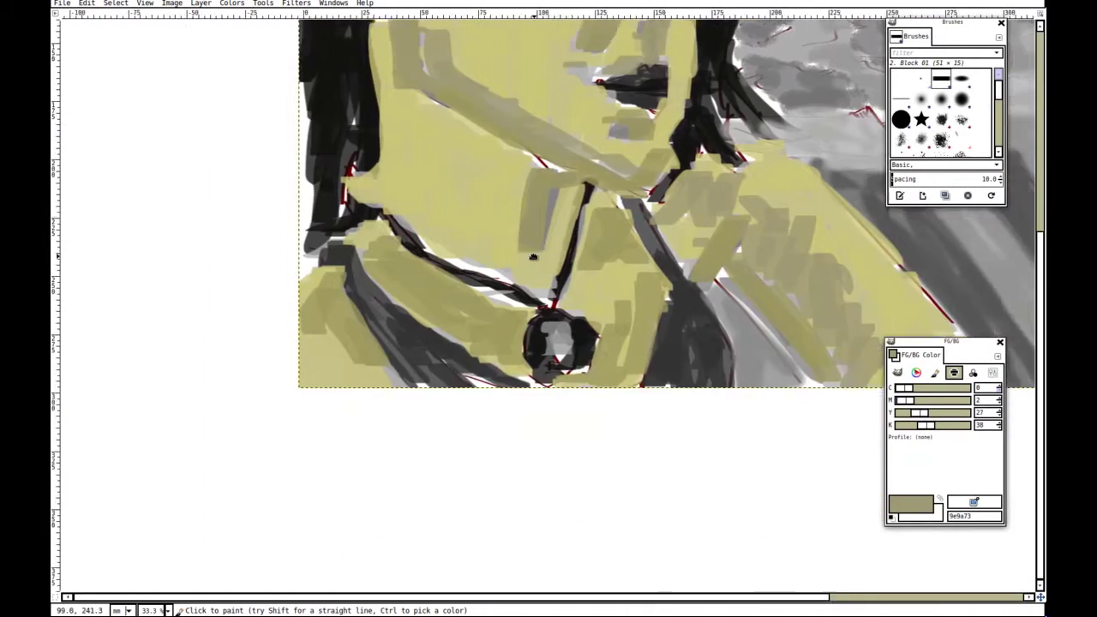
scroll(533, 257, "up", 1)
scroll(532, 257, "right", 1)
scroll(523, 250, "up", 3)
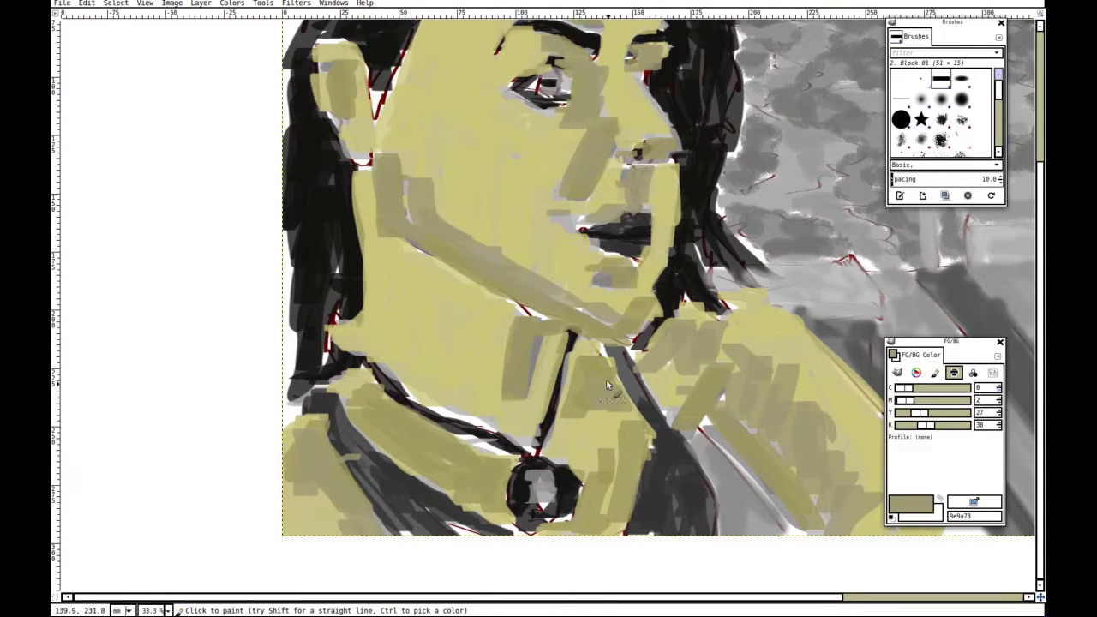
scroll(606, 379, "up", 3)
scroll(606, 379, "left", 1)
Set the foreground to dark red 721409 and paint over the hair on both sides, the eyebrows and the eye outlines.
left_click(916, 372)
left_click(948, 418)
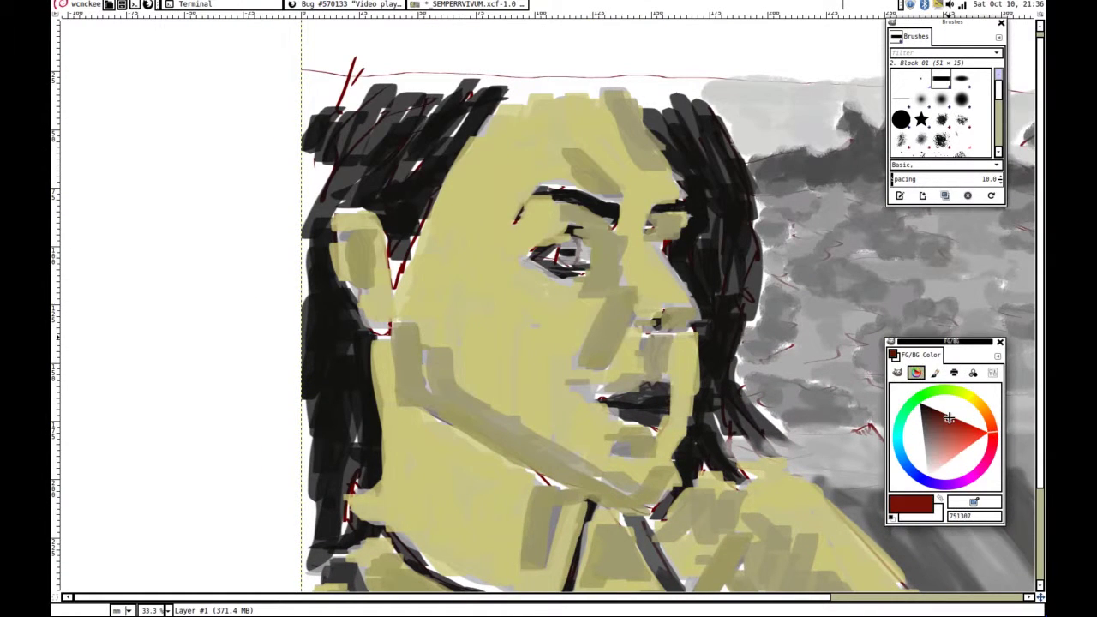
mouse_move(368, 214)
left_mouse_down()
mouse_move(416, 195)
mouse_move(397, 177)
mouse_move(377, 118)
mouse_move(400, 100)
mouse_move(429, 99)
mouse_move(370, 168)
left_mouse_up()
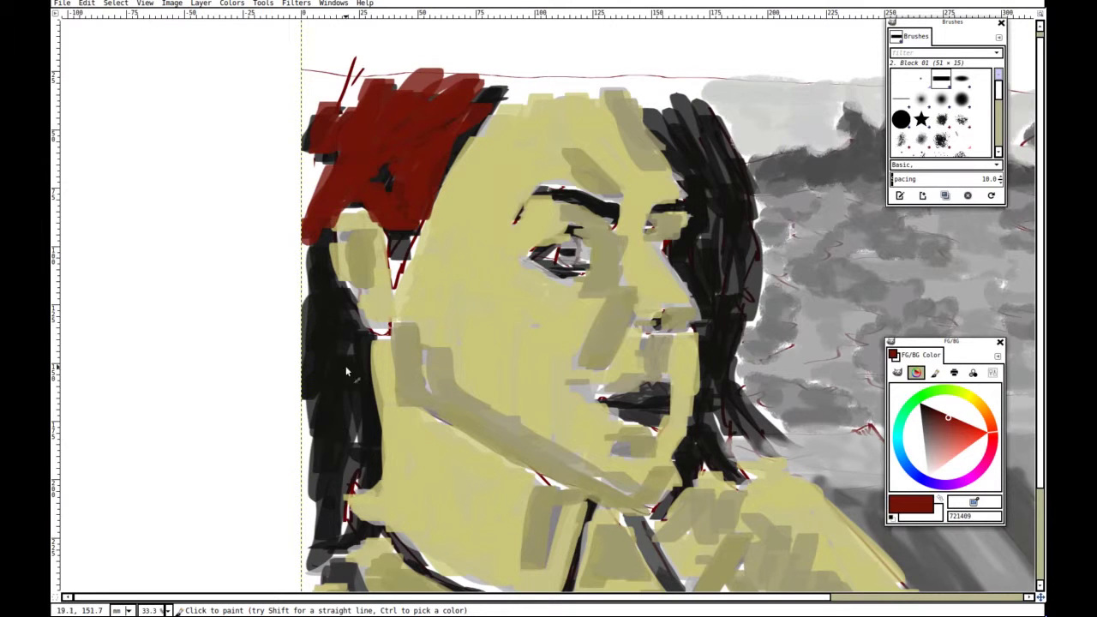
mouse_move(352, 377)
left_mouse_down()
mouse_move(339, 480)
mouse_move(317, 248)
mouse_move(334, 535)
left_mouse_up()
mouse_move(707, 184)
left_mouse_down()
mouse_move(637, 101)
mouse_move(681, 104)
left_mouse_up()
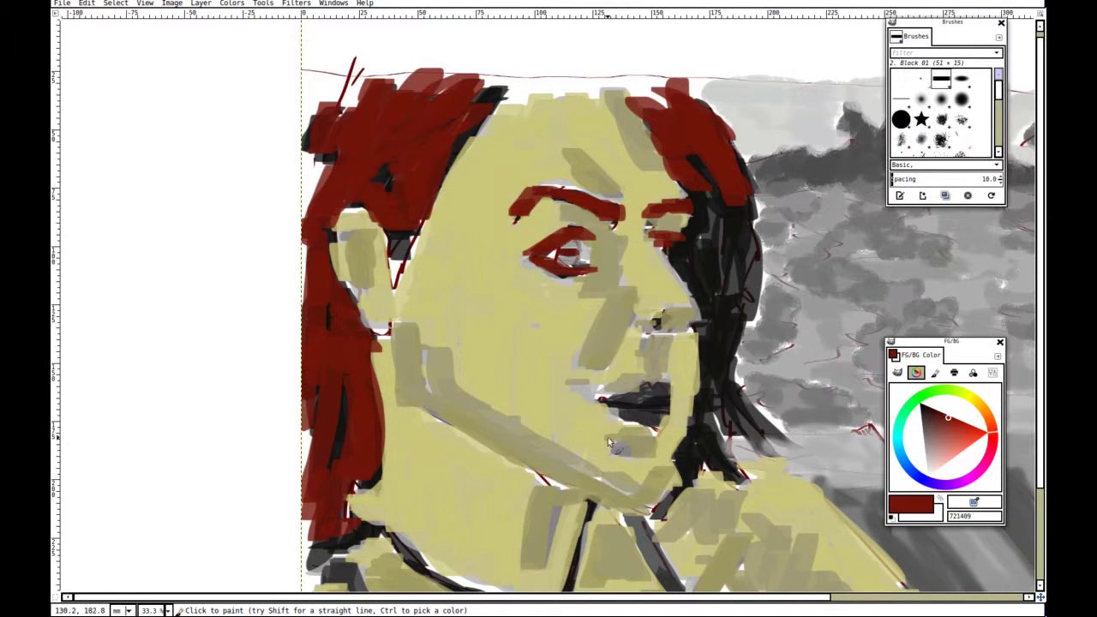
left_click_drag(694, 372, 729, 164)
Paint the lips, remaining hair strands, necklace cords and pendant ring in dark red 721409.
left_click_drag(629, 295, 584, 418)
mouse_move(584, 418)
left_mouse_down()
mouse_move(461, 364)
mouse_move(416, 327)
left_mouse_up()
mouse_move(574, 421)
left_mouse_down()
mouse_move(586, 482)
mouse_move(628, 439)
left_mouse_up()
left_click_drag(673, 269, 545, 519)
mouse_move(590, 307)
left_mouse_down()
mouse_move(619, 355)
mouse_move(623, 242)
left_mouse_up()
mouse_move(624, 242)
left_mouse_down()
mouse_move(633, 335)
mouse_move(625, 444)
mouse_move(650, 521)
left_mouse_up()
left_click_drag(621, 497, 573, 544)
left_click_drag(635, 438, 687, 492)
mouse_move(679, 431)
left_mouse_down()
mouse_move(691, 308)
mouse_move(525, 204)
mouse_move(535, 300)
mouse_move(558, 284)
left_mouse_up()
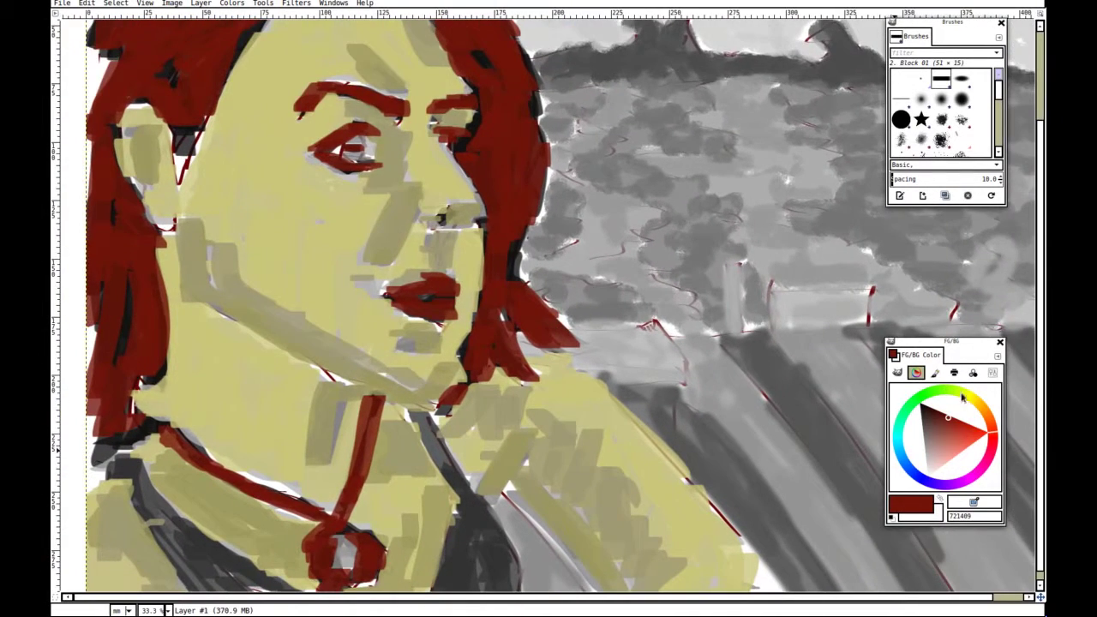
Set the foreground to pink da877d and paint over both dark clothing straps.
left_click(939, 457)
left_click_drag(597, 339, 618, 295)
left_click(948, 449)
mouse_move(491, 457)
left_mouse_down()
mouse_move(442, 373)
mouse_move(464, 546)
left_mouse_up()
left_click_drag(501, 468, 522, 553)
scroll(519, 568, "down", 1)
scroll(520, 567, "left", 4)
mouse_move(368, 364)
left_mouse_down()
mouse_move(415, 429)
mouse_move(523, 497)
left_mouse_up()
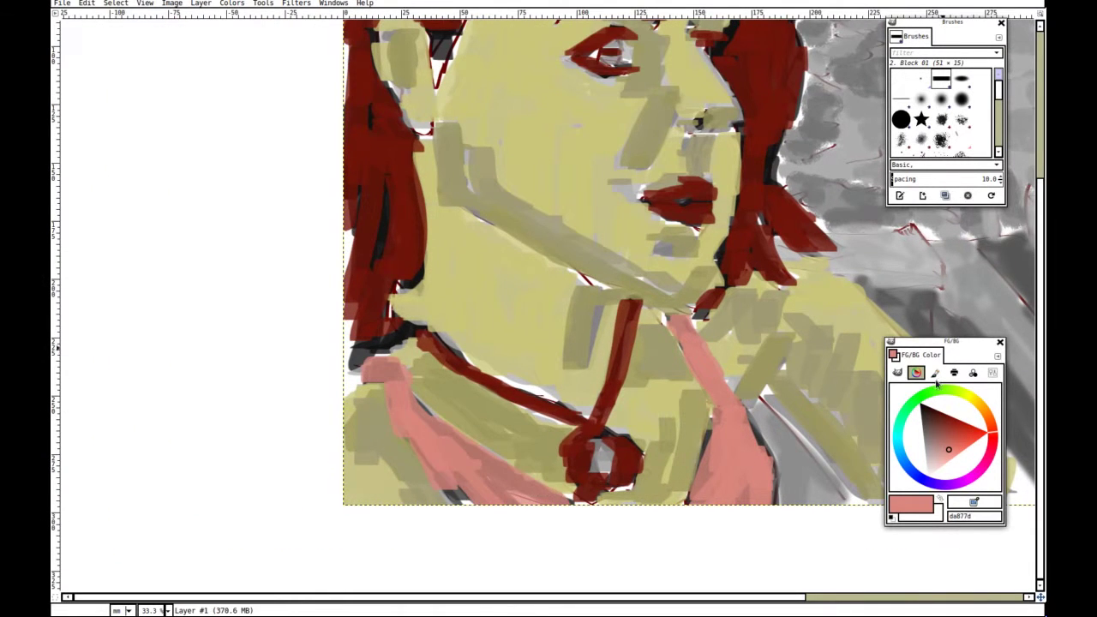
Sample the yellow skin tone ccc77a from the painting and touch up the skin areas.
scroll(493, 397, "right", 2)
scroll(492, 397, "up", 1)
left_click(497, 365, "ctrl")
left_click_drag(537, 497, 536, 467)
mouse_move(538, 306)
left_mouse_down()
mouse_move(493, 389)
mouse_move(450, 522)
left_mouse_up()
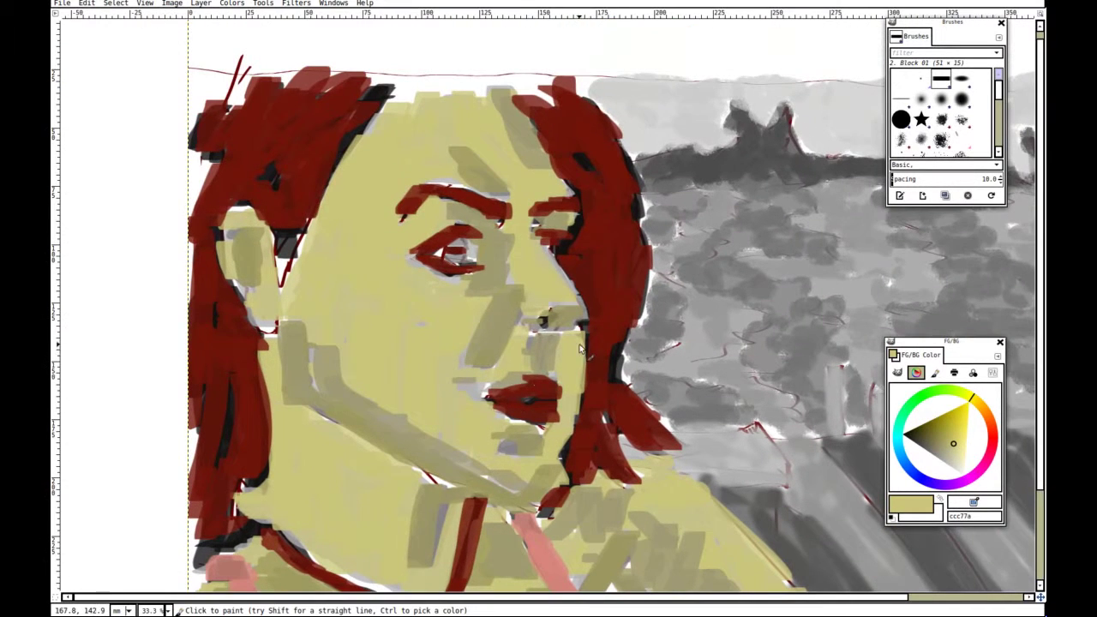
Set the foreground to light blue 7aa1cc and paint the iris of the near eye.
left_click(907, 463)
left_click_drag(459, 244, 460, 255)
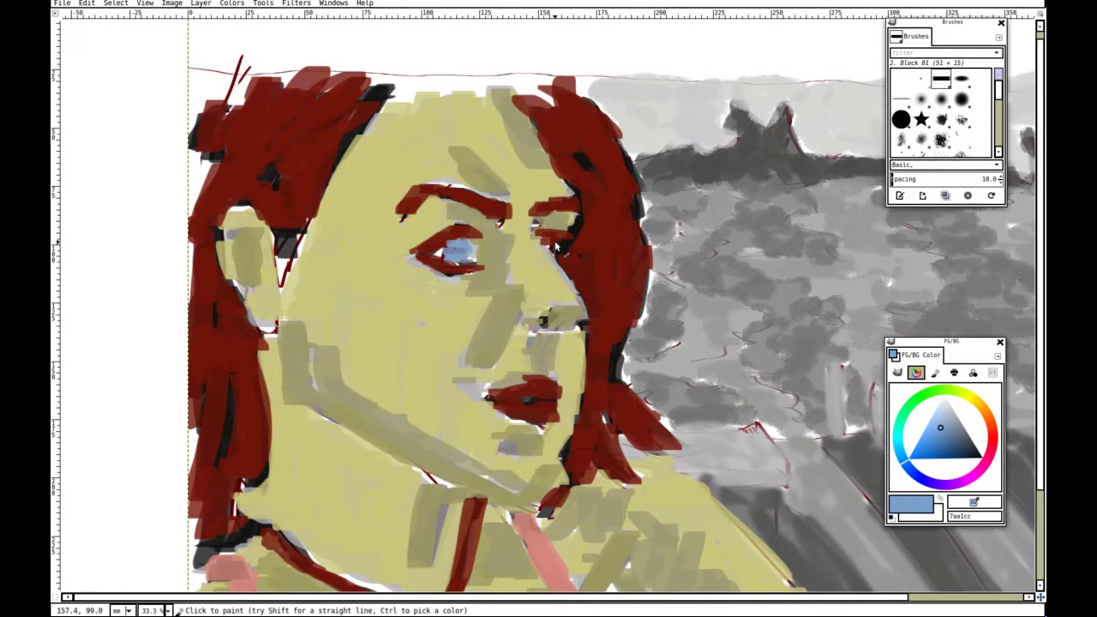
Set the foreground to pale green b8d8b0, undo the test stroke on the water, and choose the Chalk 03 brush.
mouse_move(640, 371)
left_mouse_down()
mouse_move(544, 367)
mouse_move(551, 330)
mouse_move(569, 326)
left_mouse_up()
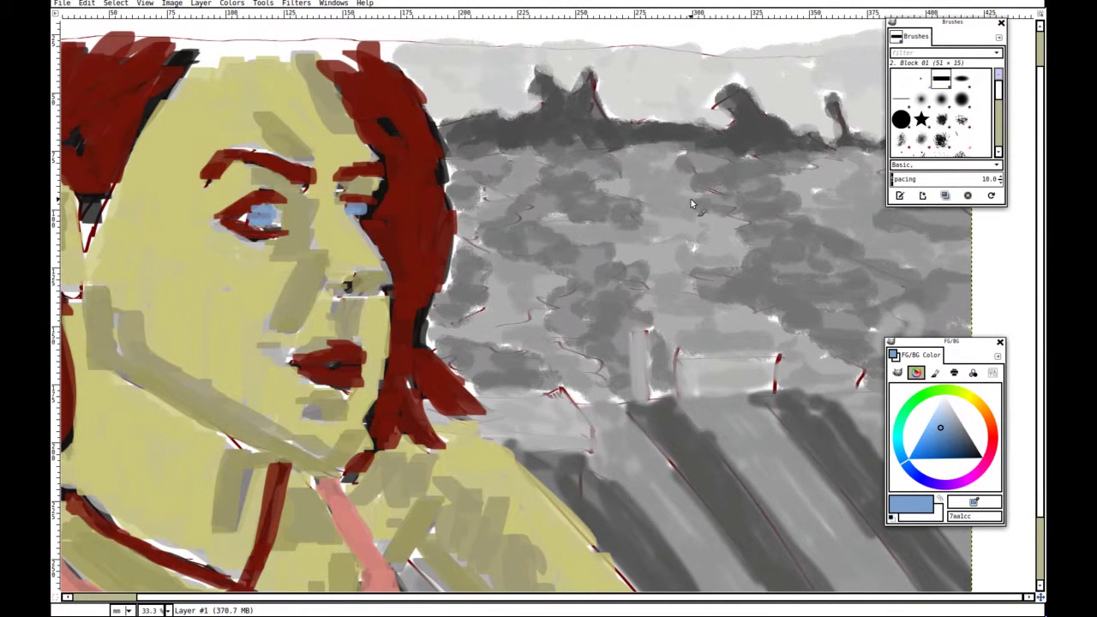
left_click(930, 393)
left_click_drag(963, 439, 967, 442)
left_click_drag(515, 161, 529, 162)
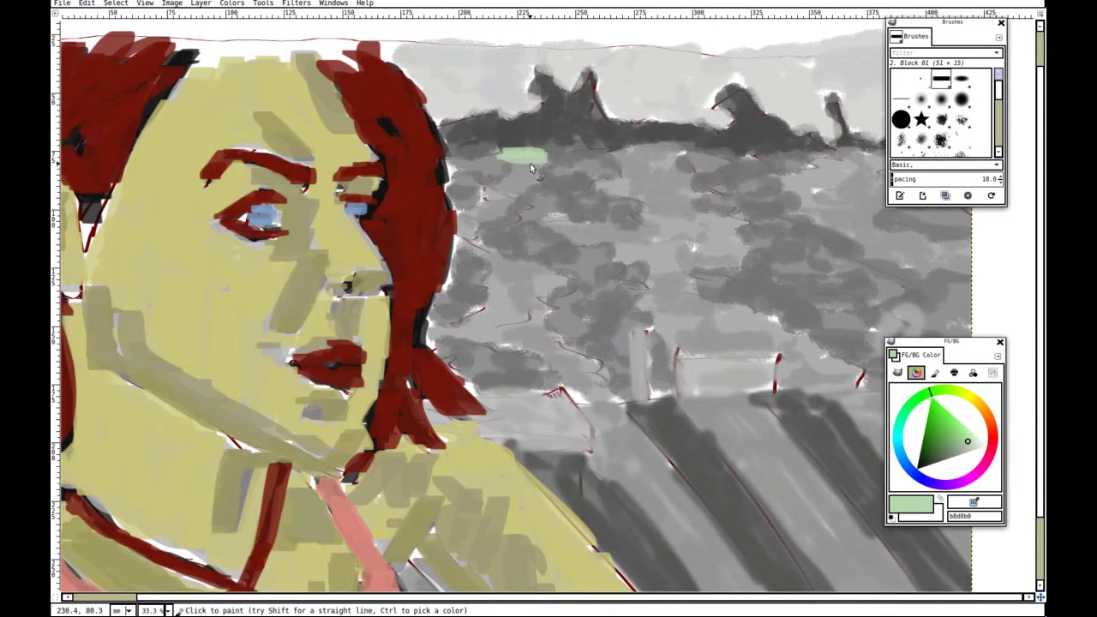
left_click(88, 3)
left_click(99, 16)
left_click_drag(998, 90, 998, 104)
left_click(961, 121)
Paint the lighter patches of the water beside the portrait in pale green b8d8b0.
mouse_move(518, 170)
left_mouse_down()
mouse_move(532, 173)
mouse_move(467, 202)
mouse_move(524, 285)
mouse_move(475, 338)
mouse_move(519, 317)
mouse_move(604, 399)
left_mouse_up()
mouse_move(548, 224)
left_mouse_down()
mouse_move(631, 240)
mouse_move(666, 214)
mouse_move(648, 172)
mouse_move(682, 234)
mouse_move(660, 257)
mouse_move(692, 340)
mouse_move(704, 317)
left_mouse_up()
mouse_move(792, 340)
left_mouse_down()
mouse_move(714, 295)
mouse_move(754, 335)
left_mouse_up()
left_click_drag(828, 283, 681, 269)
left_click_drag(724, 300, 706, 257)
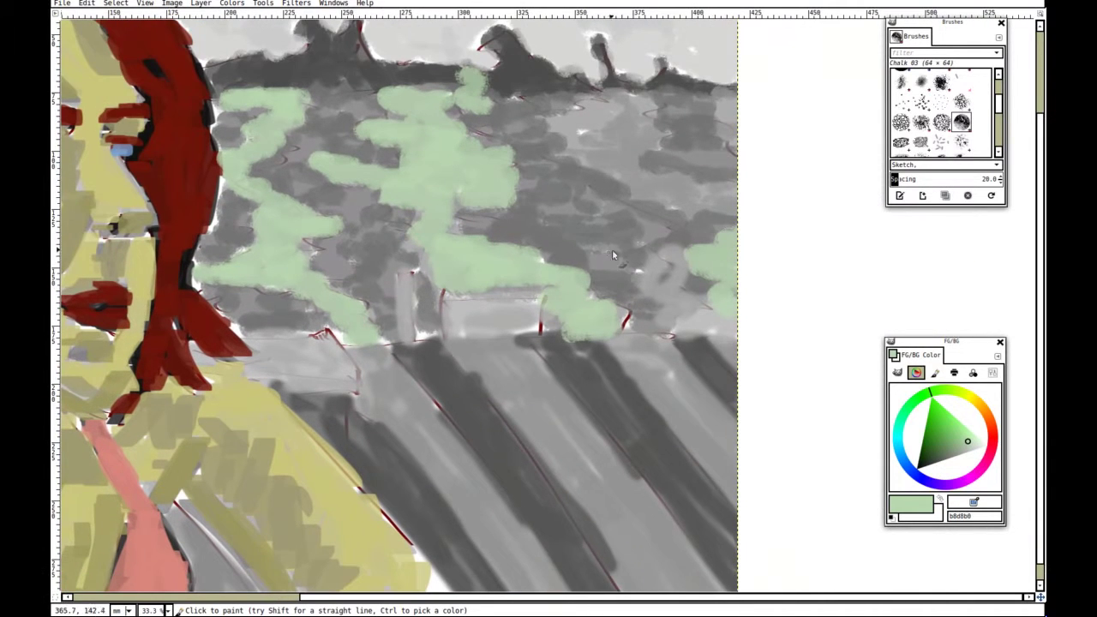
left_click(612, 260)
left_click(659, 227)
left_click_drag(571, 205, 603, 197)
left_click(688, 198)
mouse_move(709, 206)
left_mouse_down()
mouse_move(578, 123)
mouse_move(624, 151)
left_mouse_up()
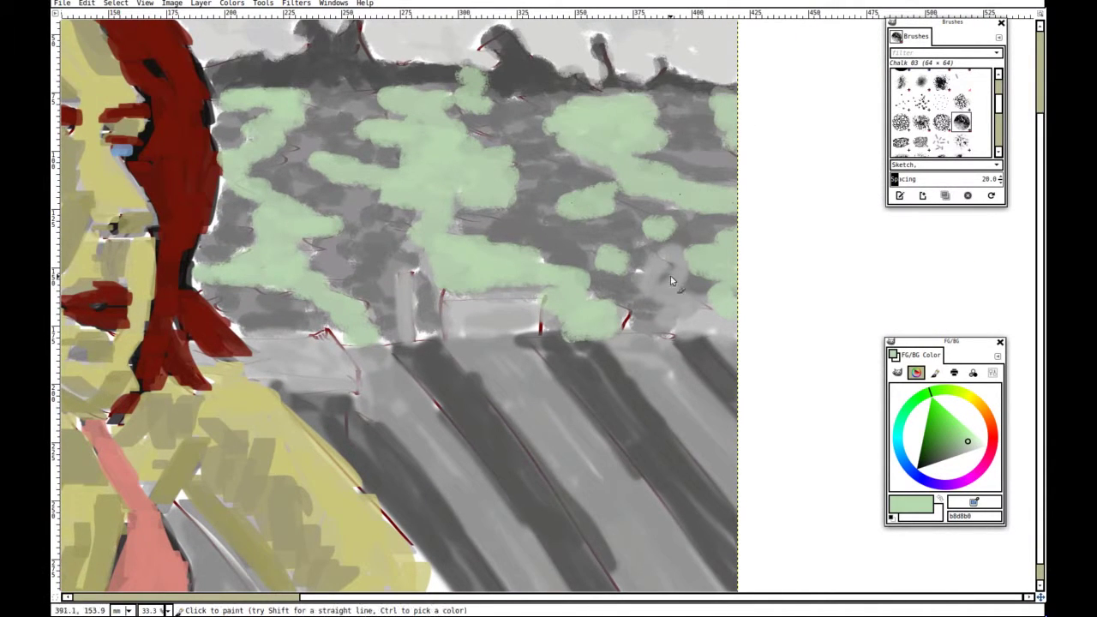
Darken the foreground to green 8ca586 with black at 35 and paint over the remaining grey patches of the water.
left_click_drag(671, 276, 759, 325)
left_click(953, 373)
left_click_drag(912, 425, 924, 425)
left_click_drag(638, 301, 625, 288)
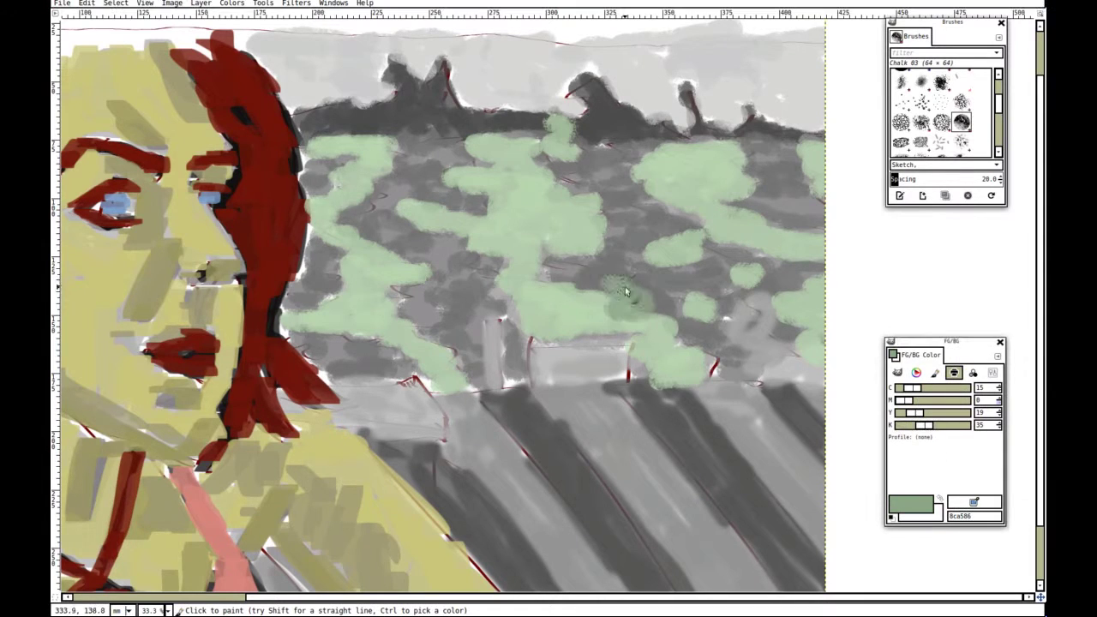
mouse_move(677, 224)
left_mouse_down()
mouse_move(664, 294)
mouse_move(711, 257)
mouse_move(827, 273)
left_mouse_up()
mouse_move(781, 216)
left_mouse_down()
mouse_move(797, 172)
mouse_move(754, 175)
left_mouse_up()
mouse_move(399, 169)
left_mouse_down()
mouse_move(417, 147)
mouse_move(411, 241)
left_mouse_up()
mouse_move(422, 282)
left_mouse_down()
mouse_move(462, 359)
mouse_move(502, 289)
mouse_move(317, 257)
mouse_move(330, 199)
mouse_move(313, 159)
left_mouse_up()
left_click_drag(312, 336, 358, 353)
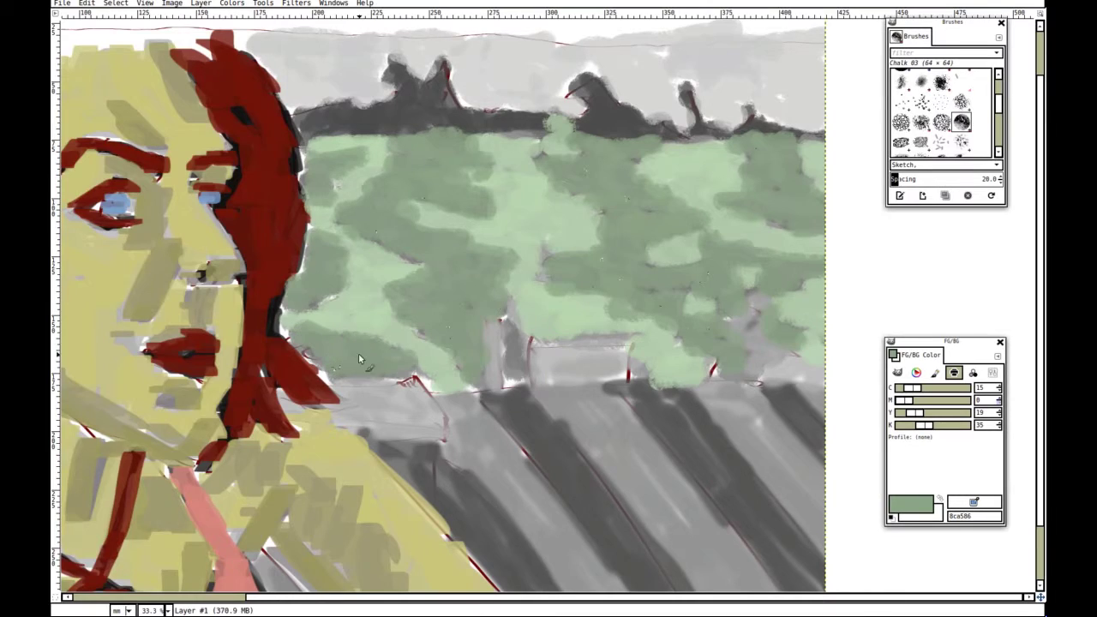
left_click_drag(545, 228, 440, 186)
mouse_move(655, 311)
left_mouse_down()
mouse_move(632, 280)
mouse_move(608, 196)
mouse_move(553, 257)
mouse_move(608, 269)
mouse_move(562, 216)
mouse_move(606, 275)
mouse_move(598, 307)
left_mouse_up()
Set the foreground to blue 809fc2 and paint the whole sky above the dark horizon.
left_click(911, 504)
left_click_drag(717, 293, 743, 271)
left_click(973, 502)
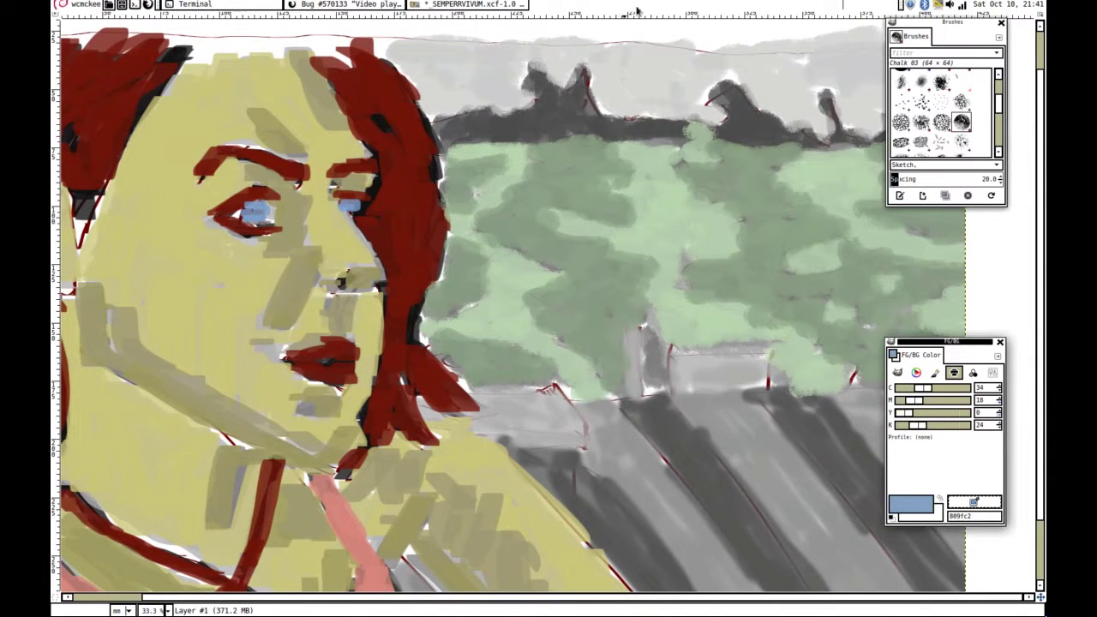
scroll(433, 206, "up", 3)
mouse_move(432, 210)
left_mouse_down()
mouse_move(437, 171)
mouse_move(482, 163)
mouse_move(531, 184)
mouse_move(583, 162)
mouse_move(693, 179)
mouse_move(636, 163)
left_mouse_up()
scroll(773, 191, "right", 5)
scroll(774, 191, "up", 1)
mouse_move(773, 191)
left_mouse_down()
mouse_move(821, 264)
mouse_move(798, 184)
mouse_move(759, 224)
mouse_move(631, 179)
mouse_move(655, 257)
mouse_move(693, 215)
mouse_move(652, 196)
left_mouse_up()
left_click_drag(490, 215, 789, 30)
left_click_drag(874, 107, 559, 200)
Sample the sky blue, darken it to 6c86a3 with black at 34, and paint the horizon band and the shapes along the water's lower edge.
left_click(724, 160, "ctrl")
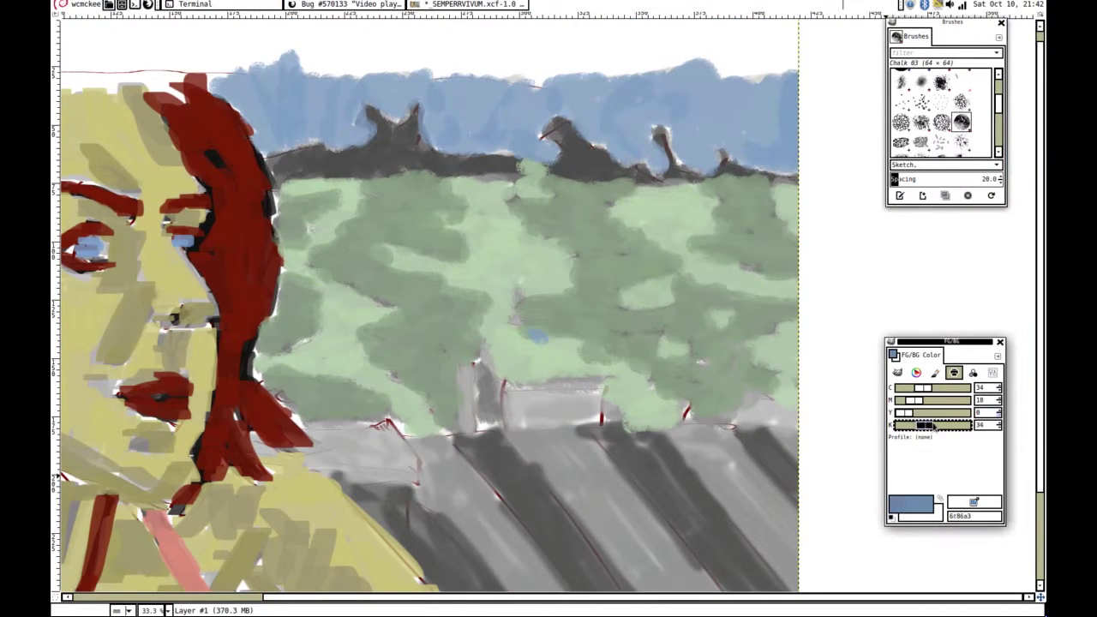
mouse_move(708, 178)
left_mouse_down()
mouse_move(629, 182)
mouse_move(570, 154)
mouse_move(514, 168)
mouse_move(392, 135)
mouse_move(296, 161)
mouse_move(377, 170)
left_mouse_up()
left_click_drag(523, 233, 543, 108)
left_click_drag(480, 229, 490, 307)
mouse_move(527, 244)
left_mouse_down()
mouse_move(623, 273)
mouse_move(548, 295)
left_mouse_up()
mouse_move(789, 268)
left_mouse_down()
mouse_move(780, 283)
mouse_move(811, 287)
left_mouse_up()
left_click_drag(698, 266, 763, 287)
left_click_drag(412, 301, 317, 325)
Sample the water green, darken it to 5f6f5b with black at 56, and paint the dark diagonal stripes below the water.
left_click_drag(906, 253, 844, 199)
left_click(974, 502)
left_click(612, 137)
left_click(949, 427)
left_click(949, 426)
mouse_move(623, 341)
left_mouse_down()
mouse_move(629, 299)
mouse_move(749, 495)
left_mouse_up()
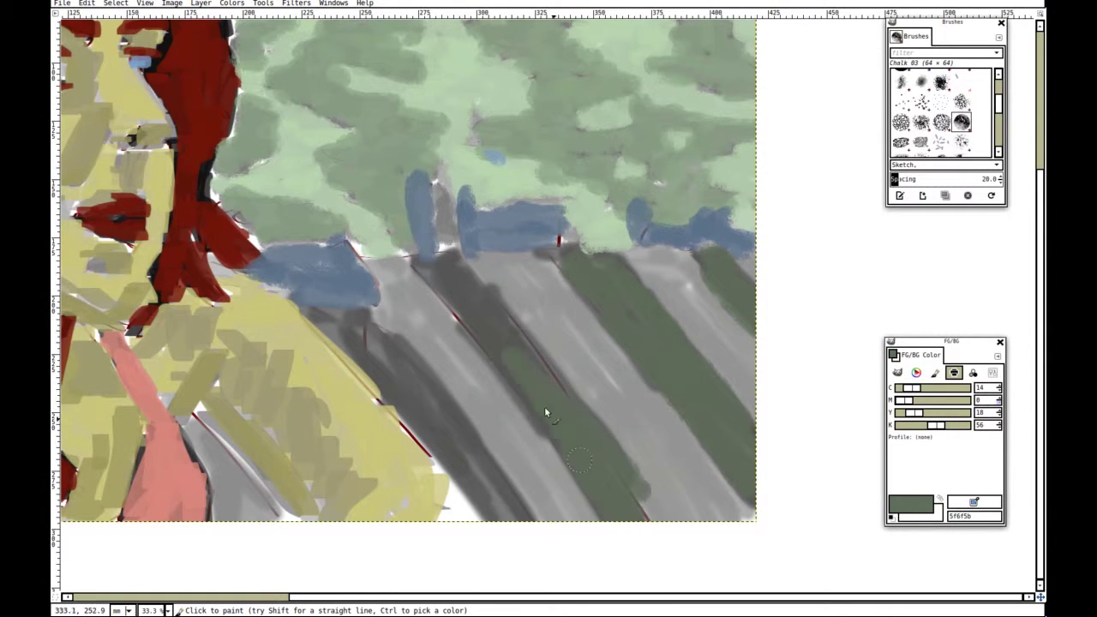
left_click_drag(545, 412, 458, 309)
left_click_drag(362, 347, 491, 468)
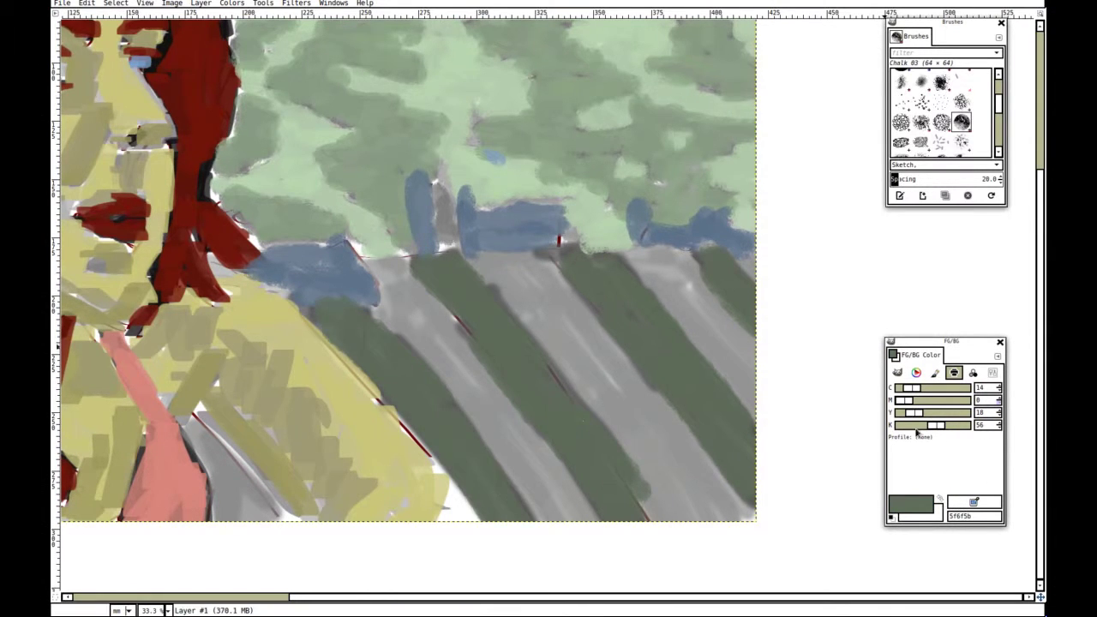
Set the foreground to green 8ba285 with black at 36 and paint the light diagonal stripes and the grey gap beside the pink strap.
left_click(529, 478, "ctrl")
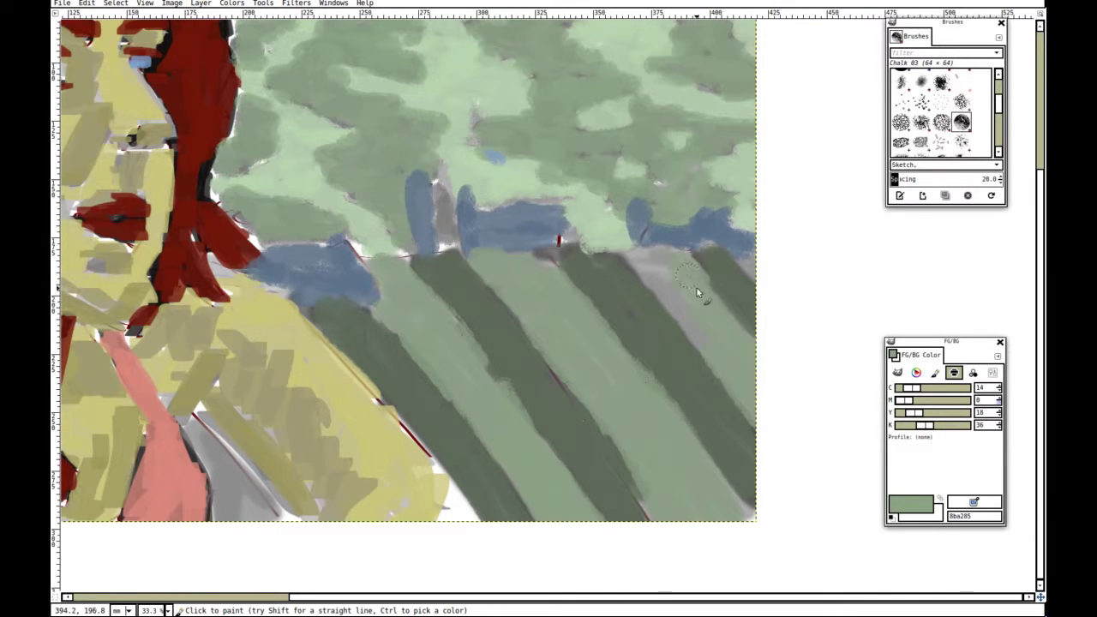
mouse_move(467, 314)
left_mouse_down()
mouse_move(534, 245)
mouse_move(607, 275)
left_mouse_up()
scroll(942, 113, "up", 1)
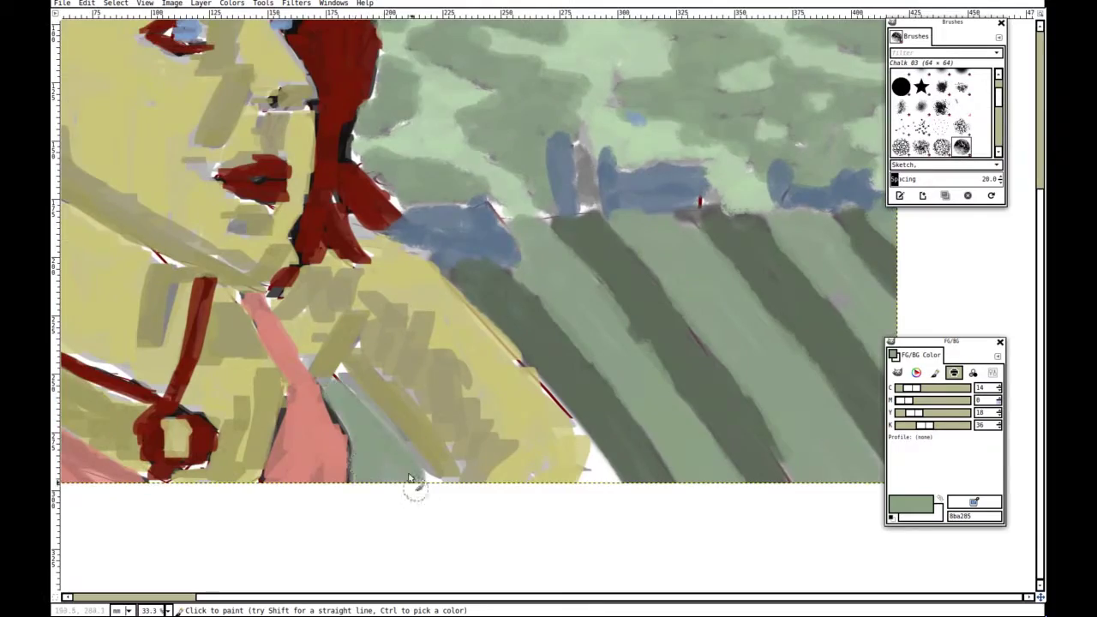